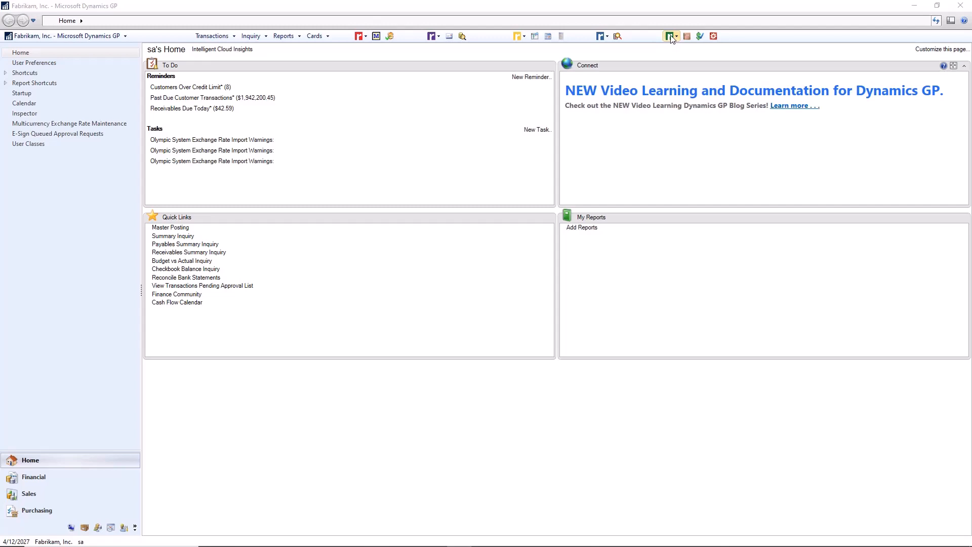
Open the Contract Maintenance window and move it toward the middle of the screen.
{"action": "left_click", "coordinate": [675, 37]}
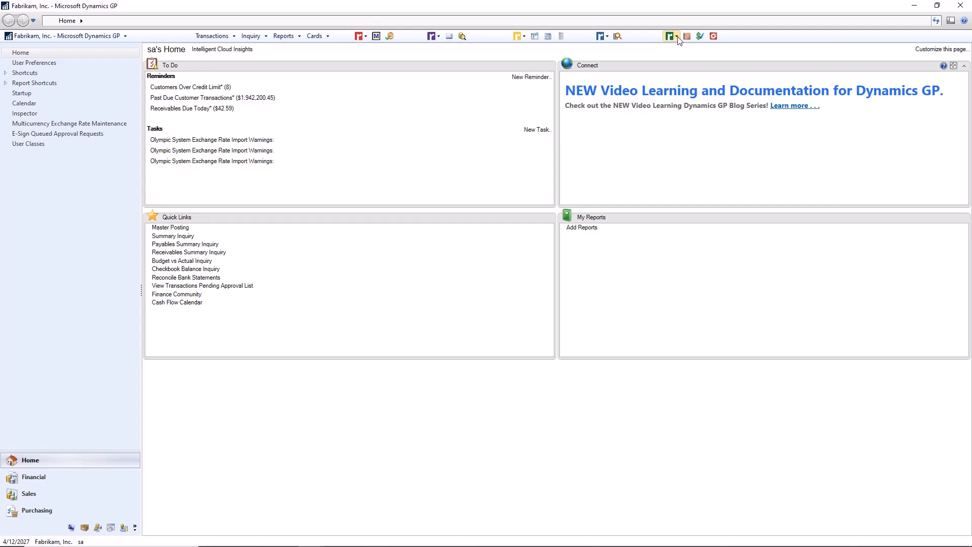
{"action": "left_click", "coordinate": [677, 36]}
{"action": "left_click", "coordinate": [677, 37]}
{"action": "left_click", "coordinate": [687, 38]}
{"action": "left_click", "coordinate": [687, 36]}
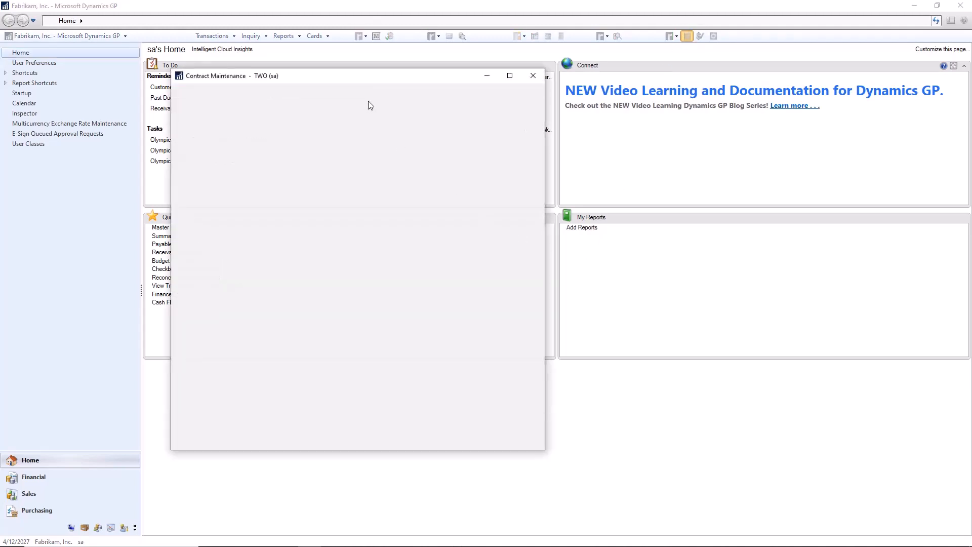
{"action": "left_click_drag", "start_coordinate": [364, 79], "coordinate": [479, 78]}
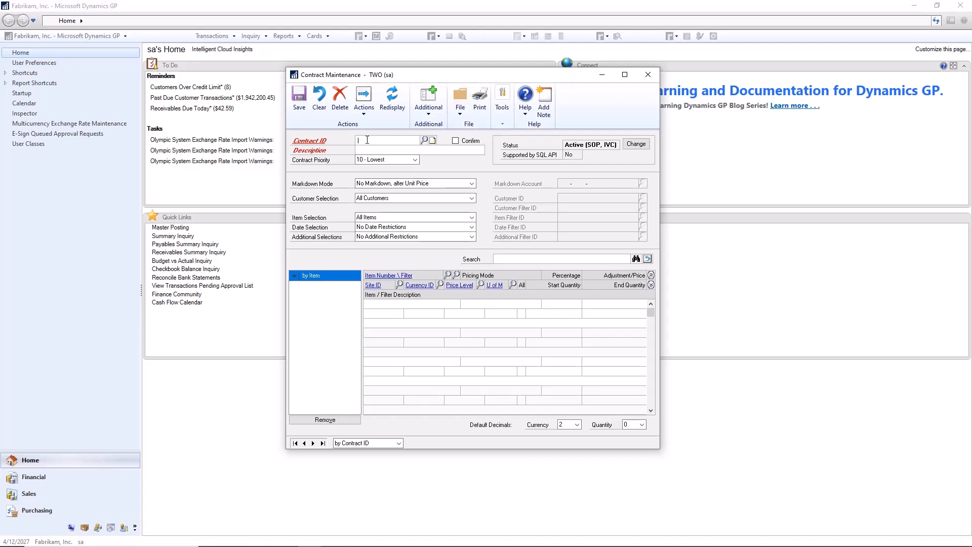
Review the available options for contract priority, markdown mode, customer selection and item selection.
{"action": "left_click", "coordinate": [415, 161]}
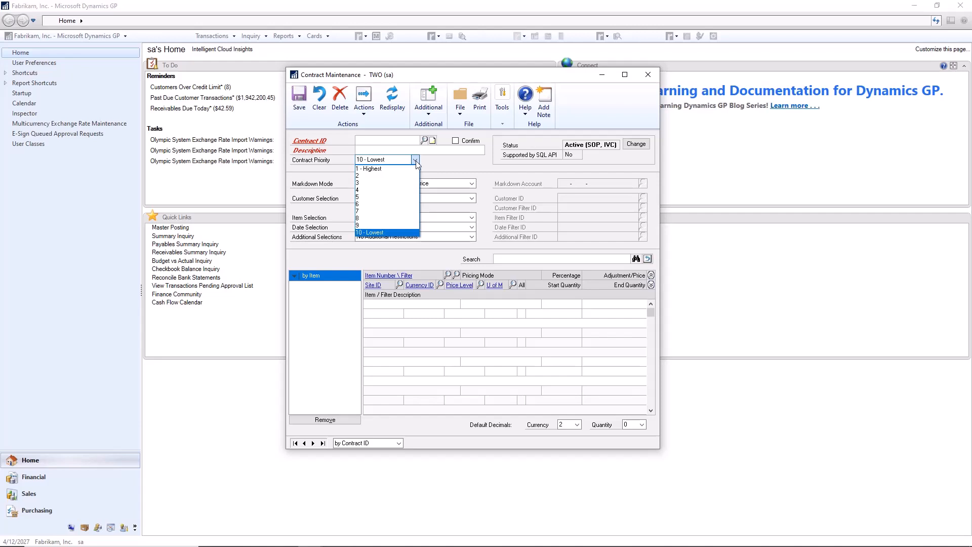
{"action": "left_click", "coordinate": [416, 160]}
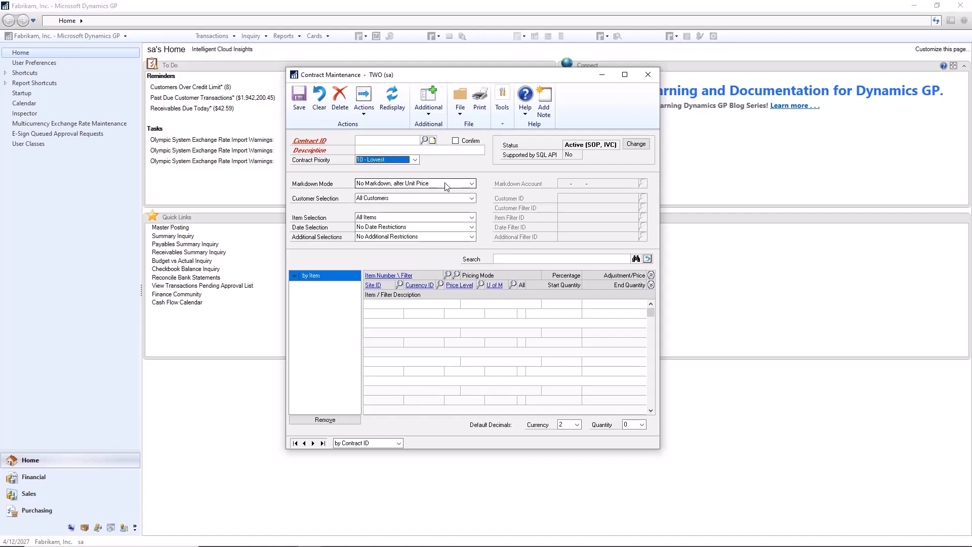
{"action": "left_click", "coordinate": [471, 184]}
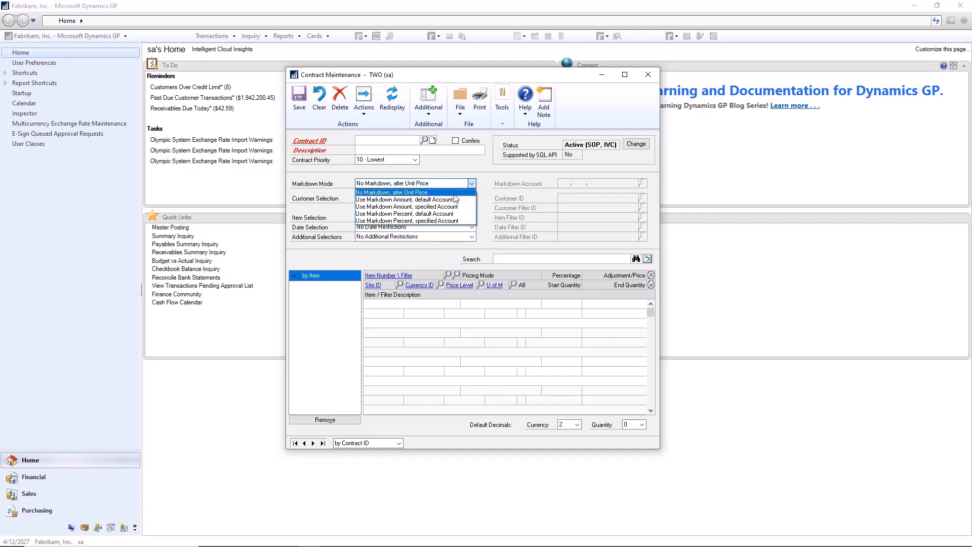
{"action": "left_click", "coordinate": [455, 194]}
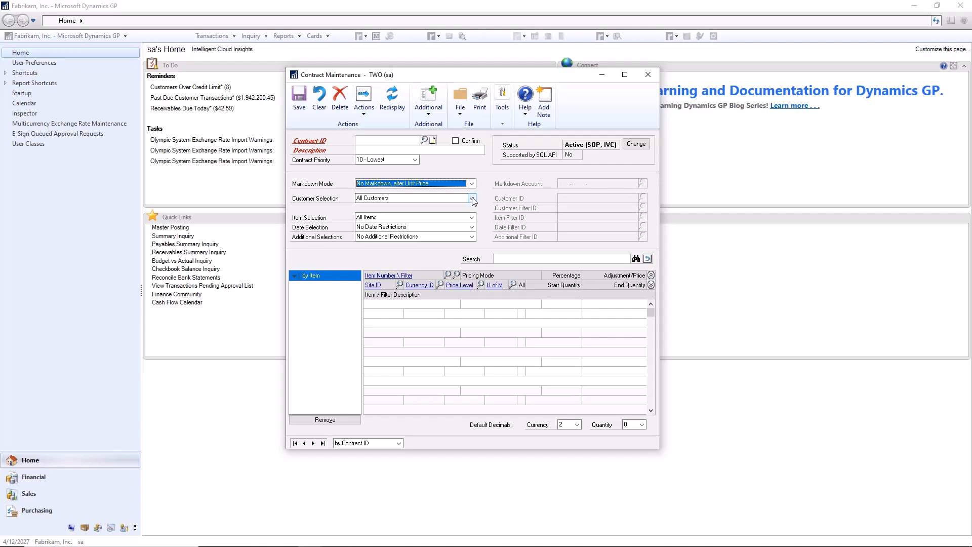
{"action": "left_click", "coordinate": [471, 199]}
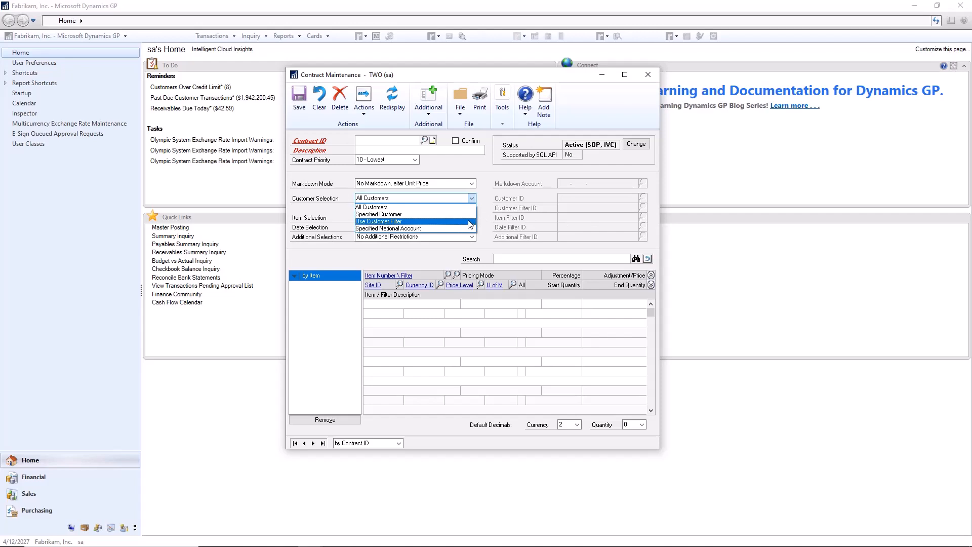
{"action": "left_click", "coordinate": [462, 210]}
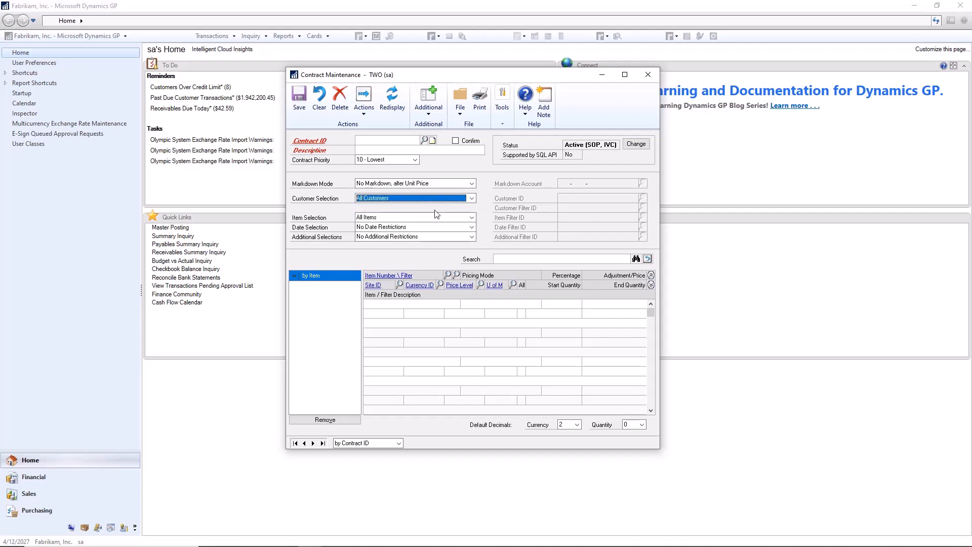
{"action": "left_click", "coordinate": [404, 218]}
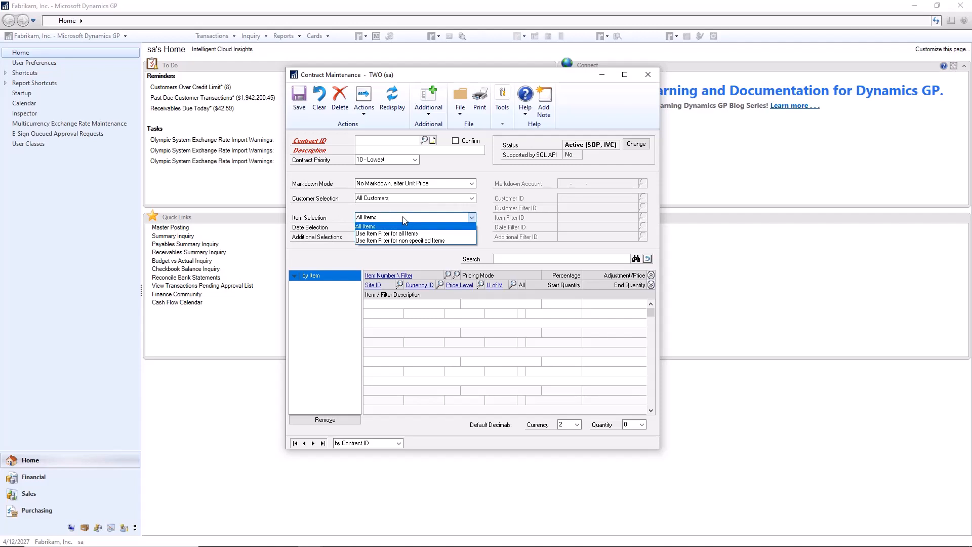
{"action": "left_click", "coordinate": [403, 218]}
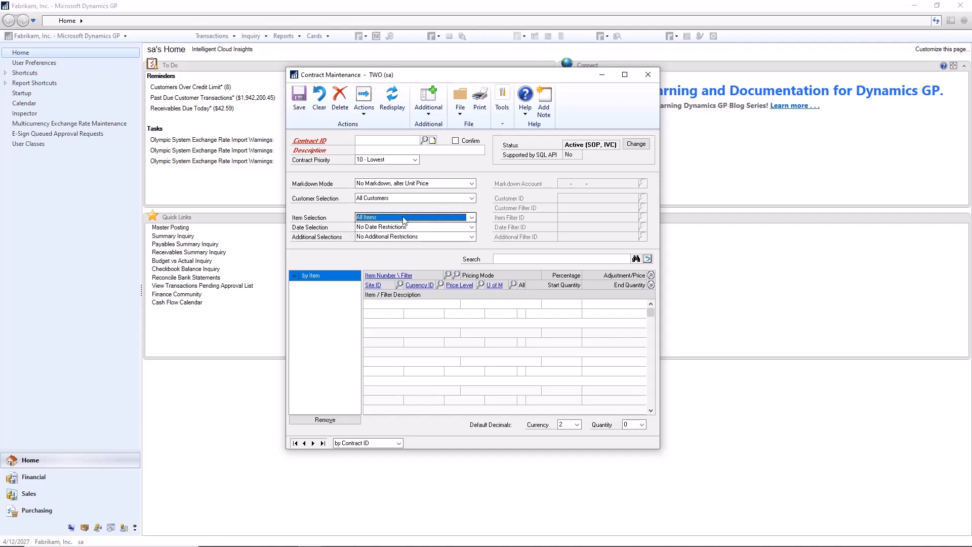
Set the date selection to Use Date Filter and review the additional selection options.
{"action": "left_click", "coordinate": [471, 227]}
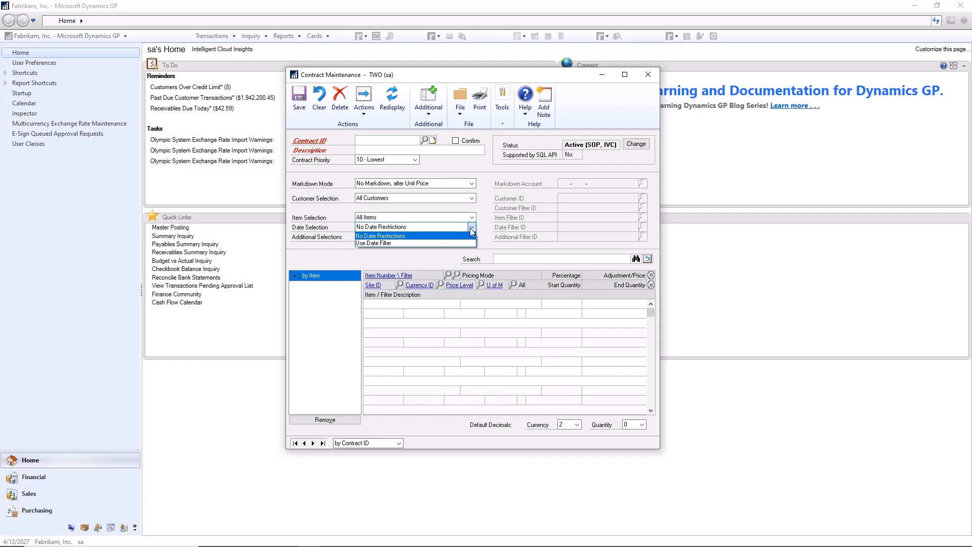
{"action": "left_click", "coordinate": [426, 242]}
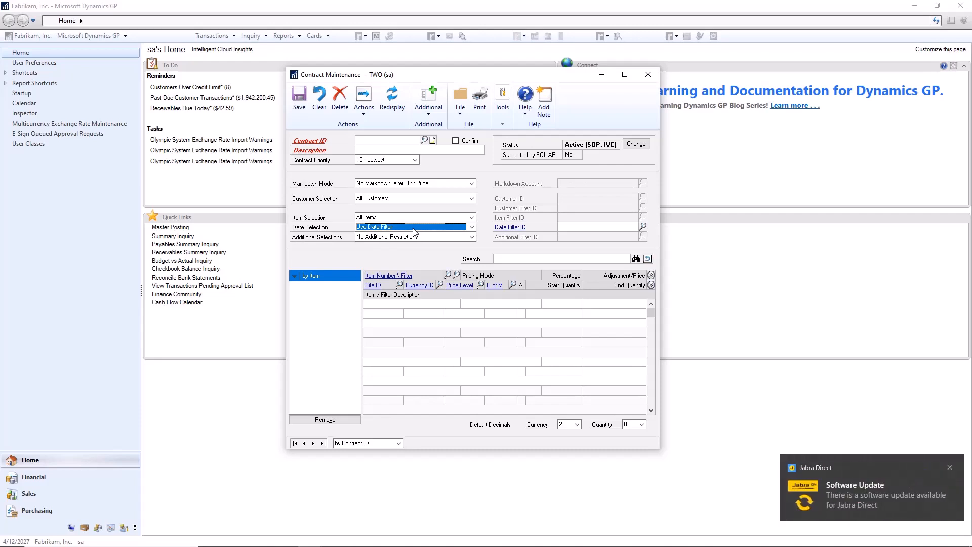
{"action": "left_click", "coordinate": [437, 237]}
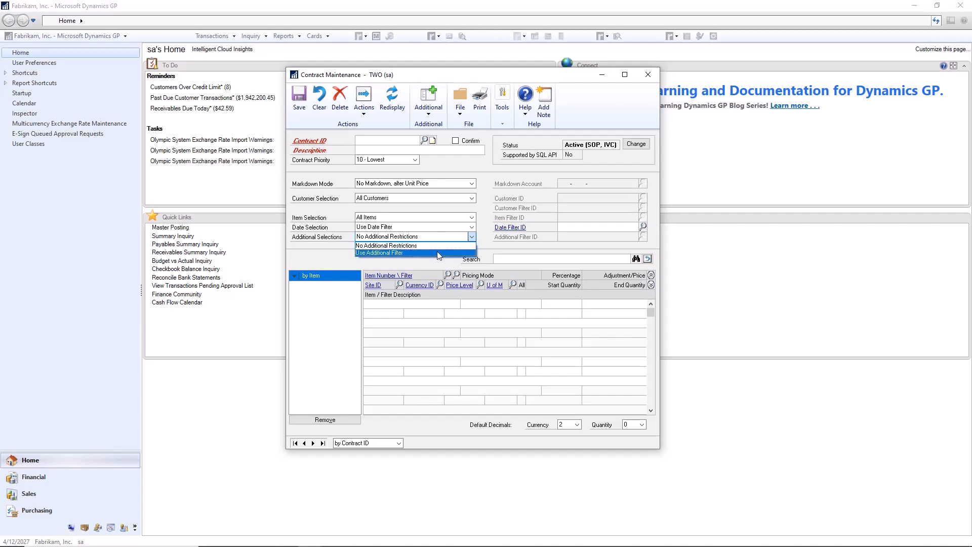
{"action": "left_click", "coordinate": [471, 237]}
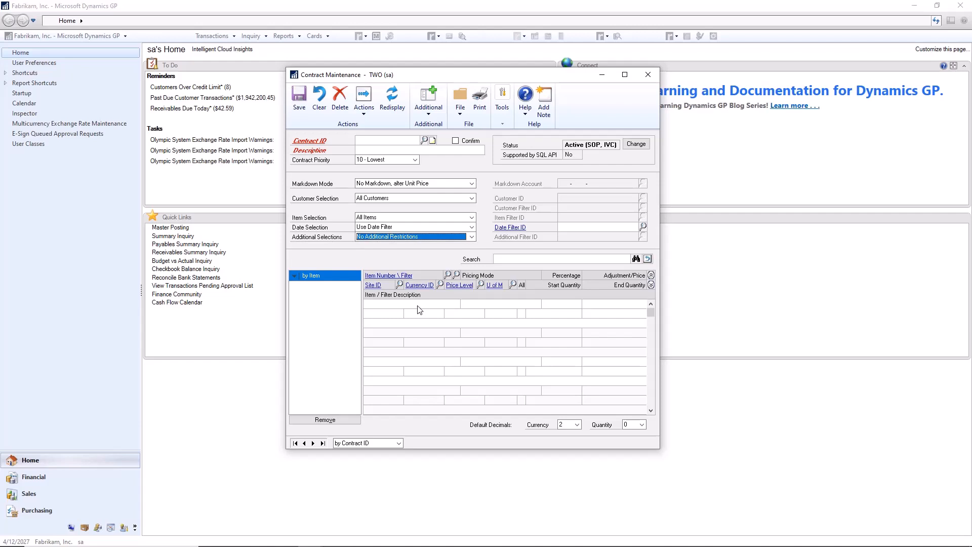
Create a new contract with the ID DEMO and the description Demp.
{"action": "left_click", "coordinate": [373, 142]}
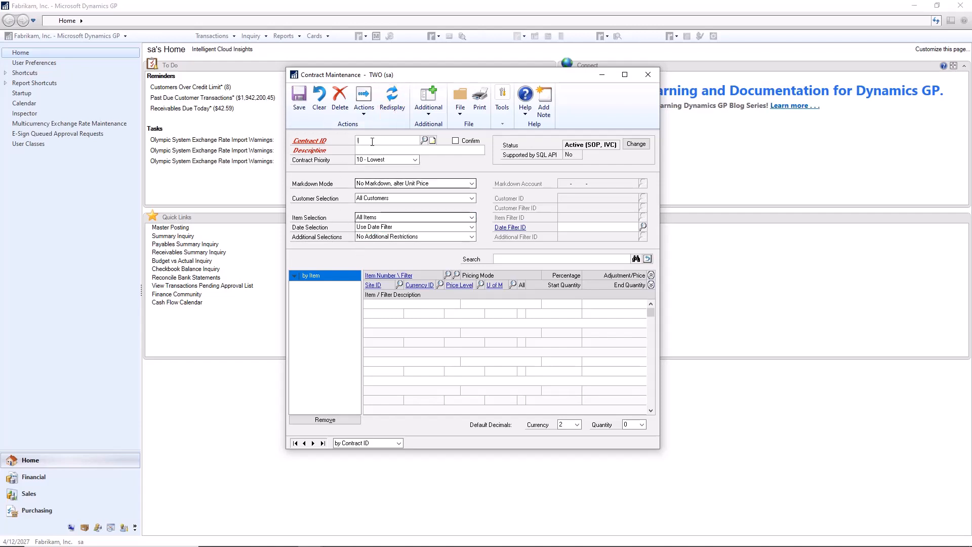
{"action": "type", "text": "DEMO"}
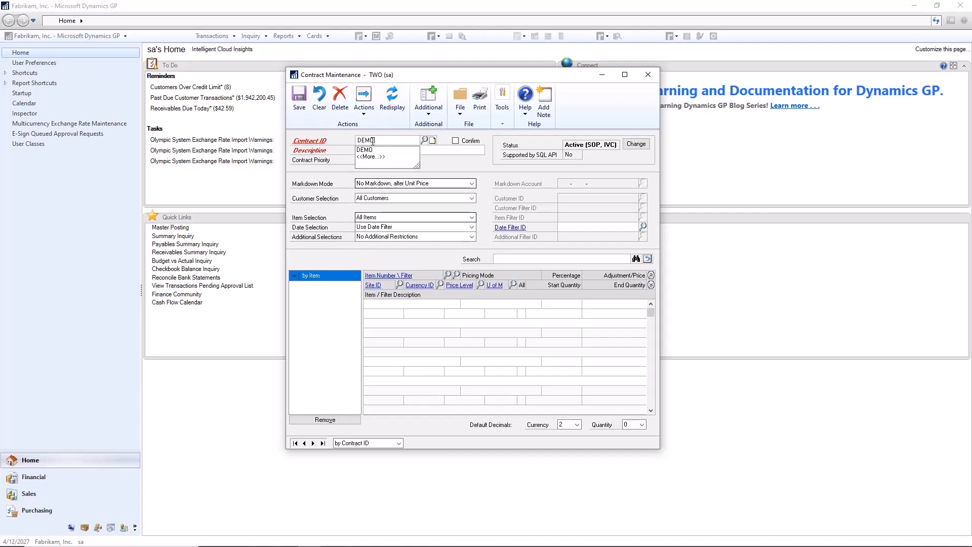
{"action": "key", "text": "Tab"}
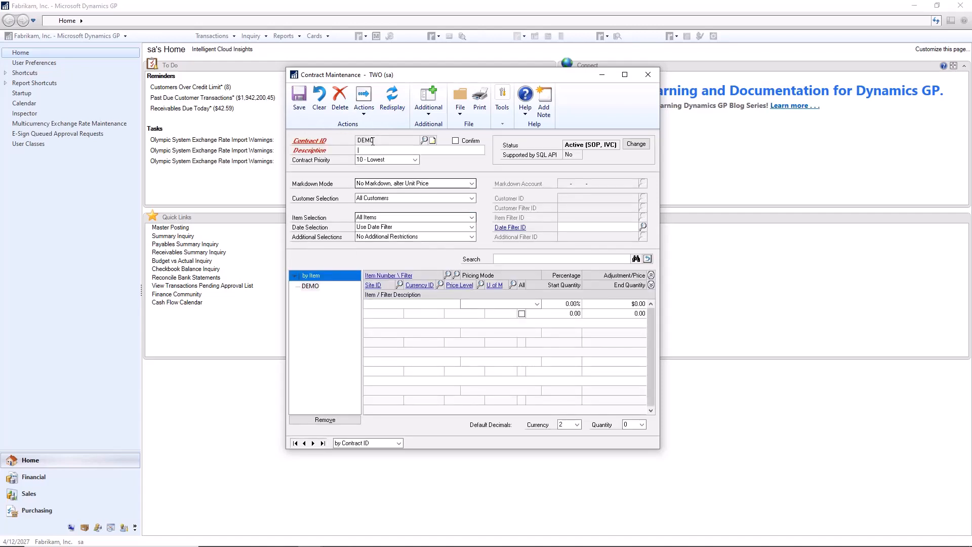
{"action": "type", "text": "Demp"}
Look up GREEN for the first contract line and choose item 100XLG, Green Phone.
{"action": "left_click", "coordinate": [407, 304]}
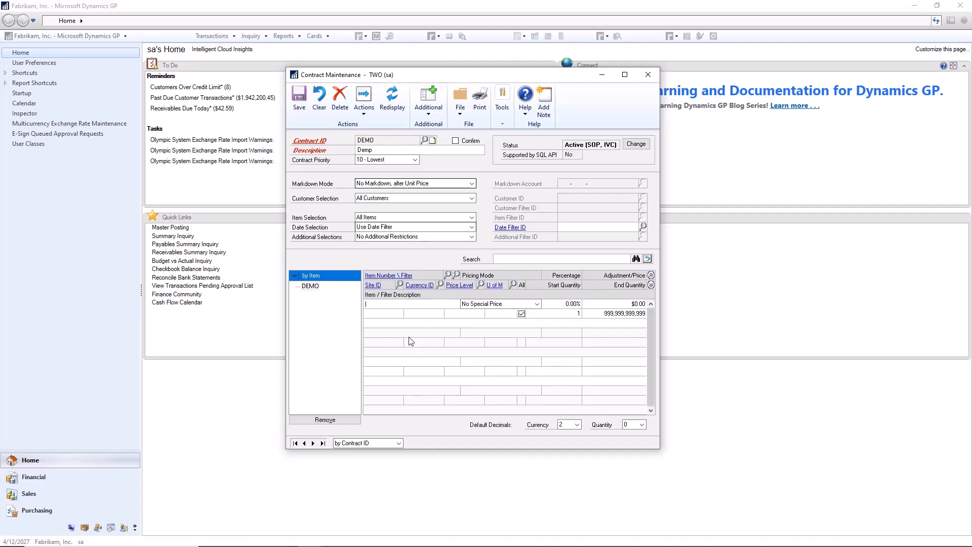
{"action": "type", "text": "GREEN"}
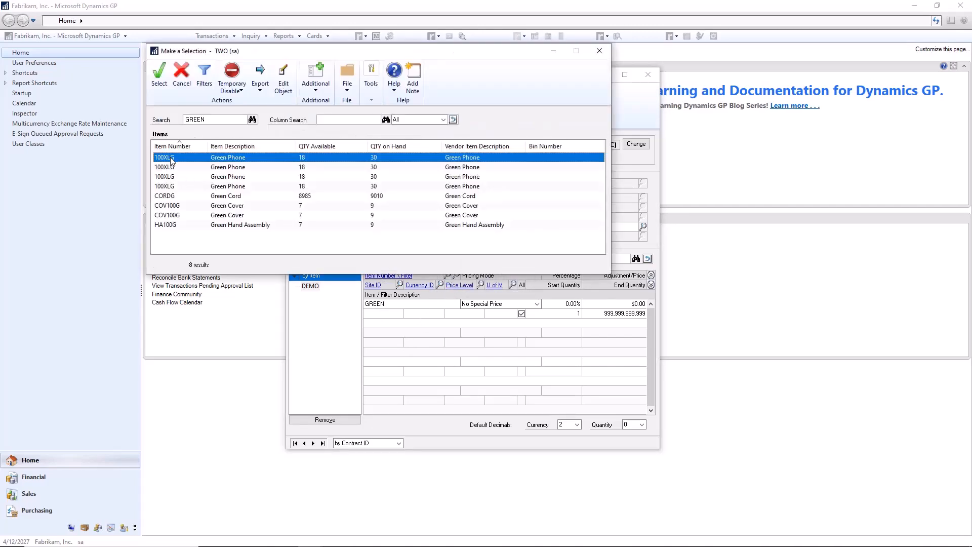
{"action": "double_click", "coordinate": [171, 157]}
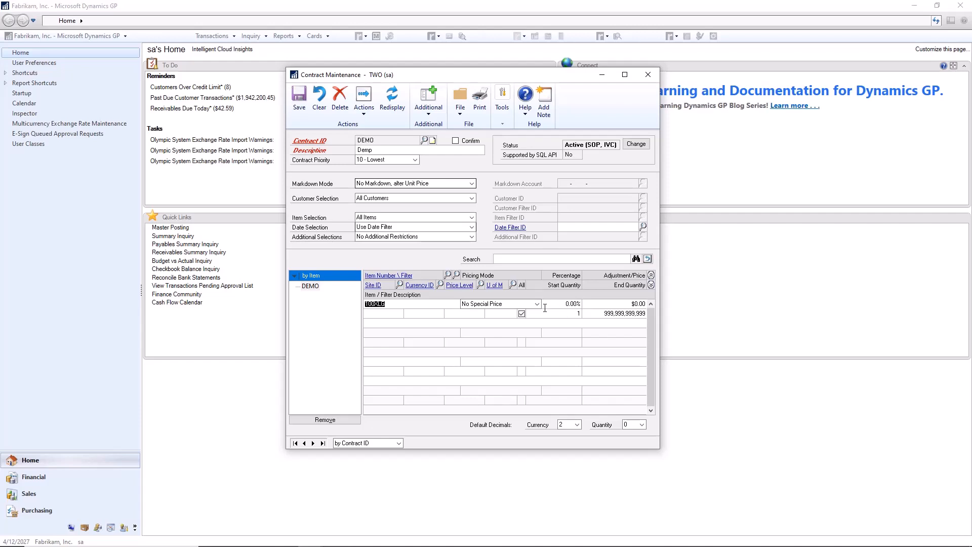
Review the pricing modes for item 100XLG, choose Fixed Price and set its price to $5.00.
{"action": "left_click", "coordinate": [537, 304]}
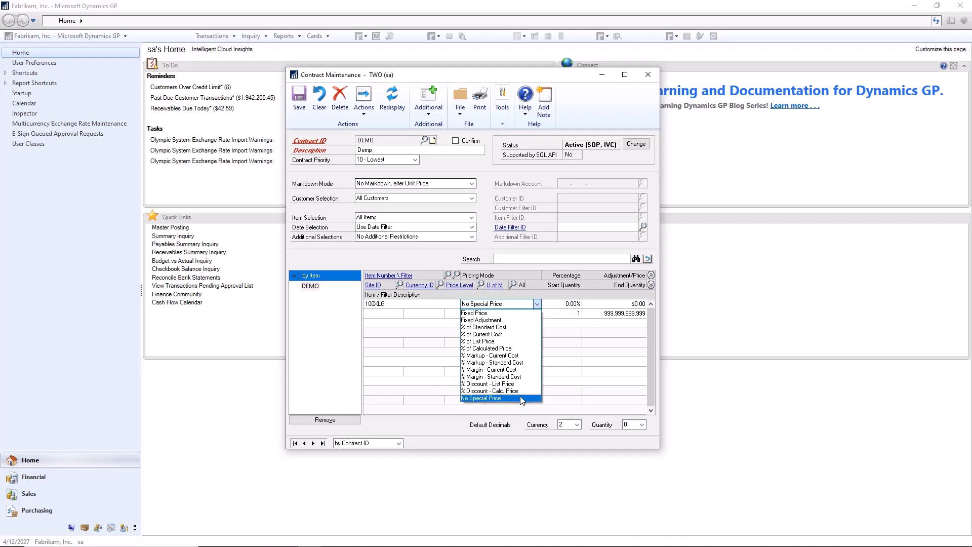
{"action": "left_click", "coordinate": [521, 398]}
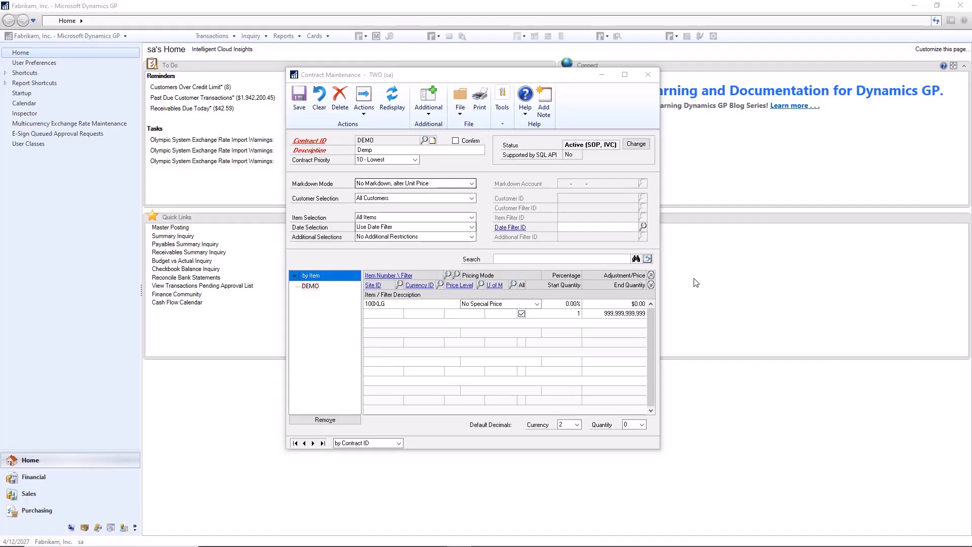
{"action": "left_click", "coordinate": [536, 306]}
{"action": "left_click", "coordinate": [536, 306]}
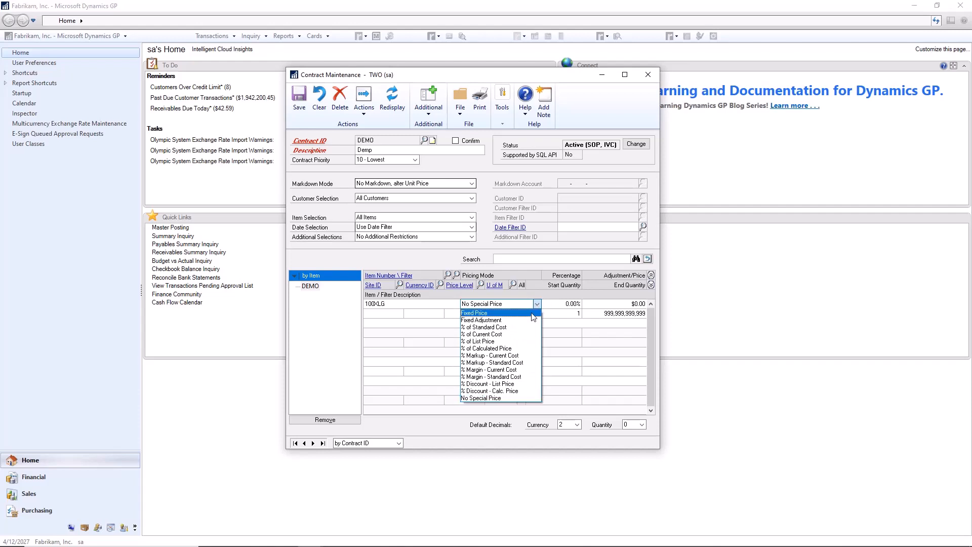
{"action": "left_click", "coordinate": [532, 314]}
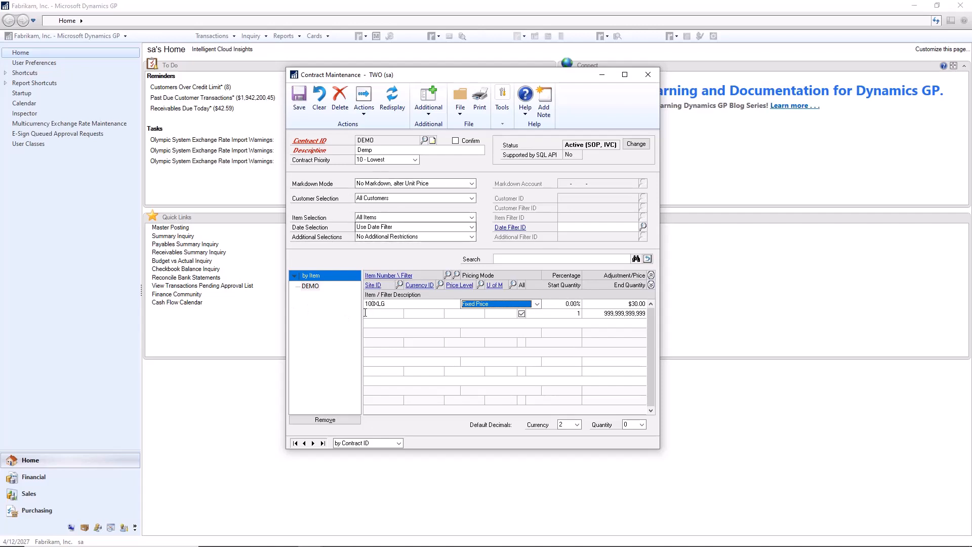
{"action": "left_click", "coordinate": [587, 306]}
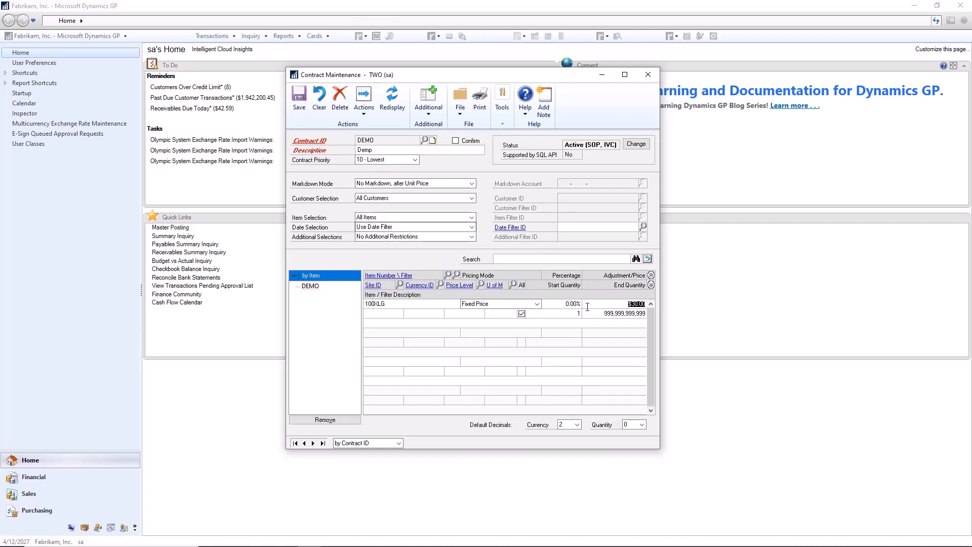
{"action": "type", "text": "0.50"}
Restrict the contract to the specified customer Breakthrough Telemarketing and set the date selection to No Date Restrictions.
{"action": "left_click", "coordinate": [472, 198]}
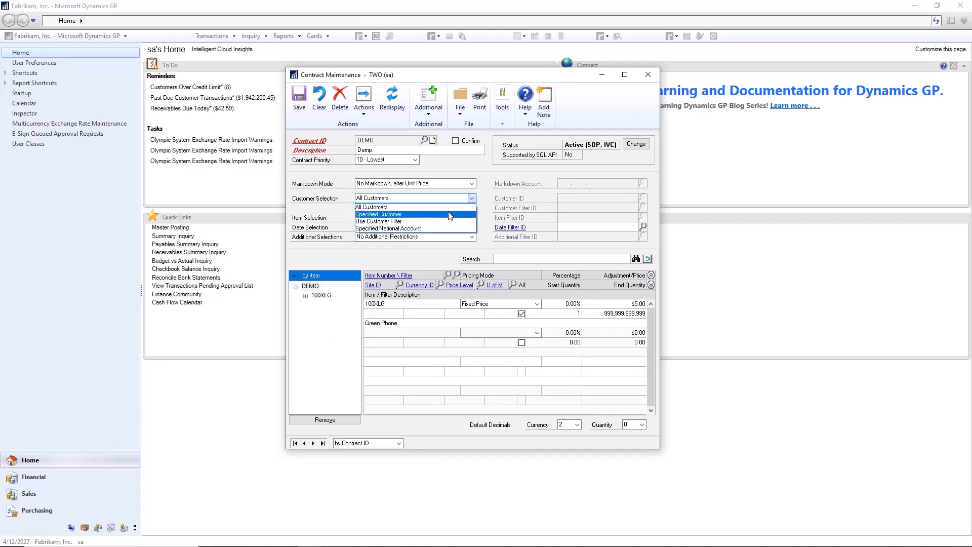
{"action": "left_click", "coordinate": [449, 215]}
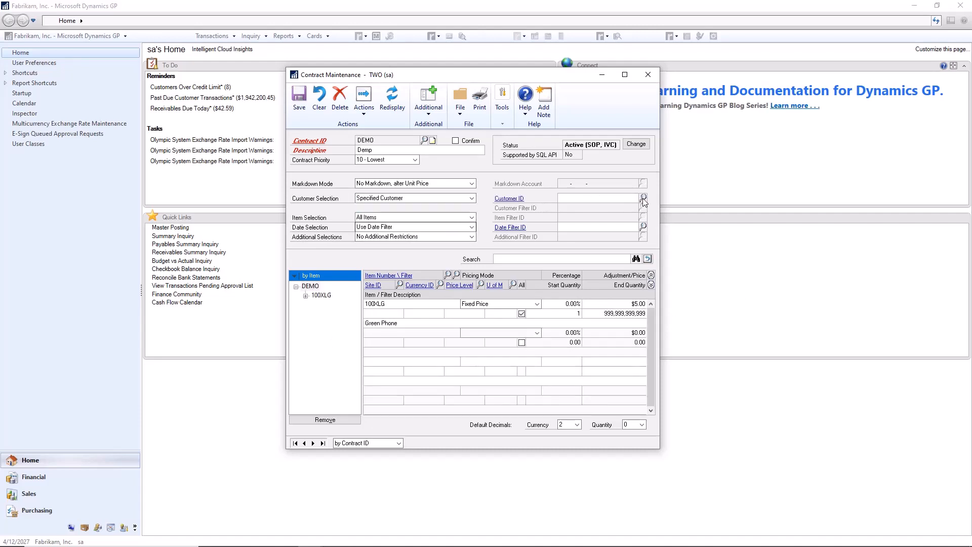
{"action": "left_click", "coordinate": [643, 198]}
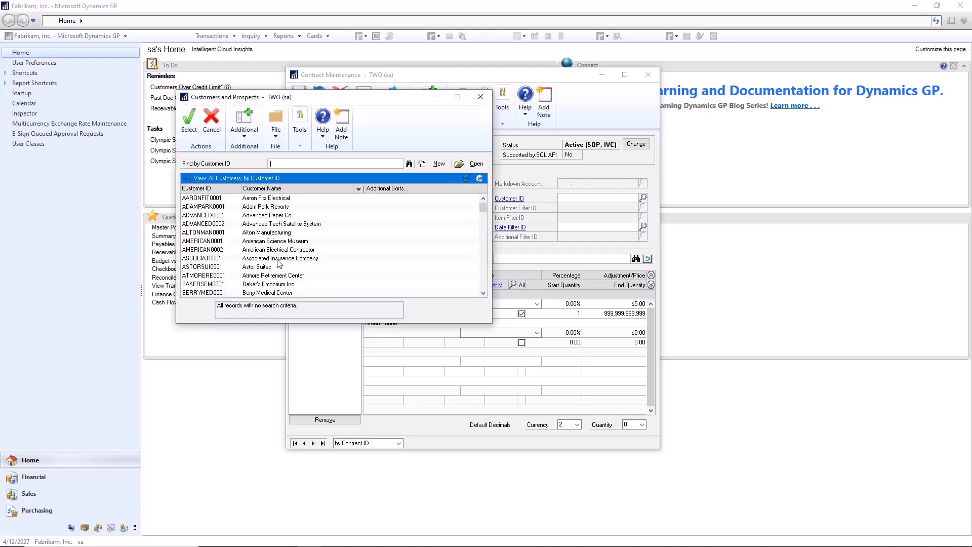
{"action": "left_click", "coordinate": [272, 293]}
{"action": "scroll", "coordinate": [268, 283], "scroll_direction": "down", "scroll_amount": 2}
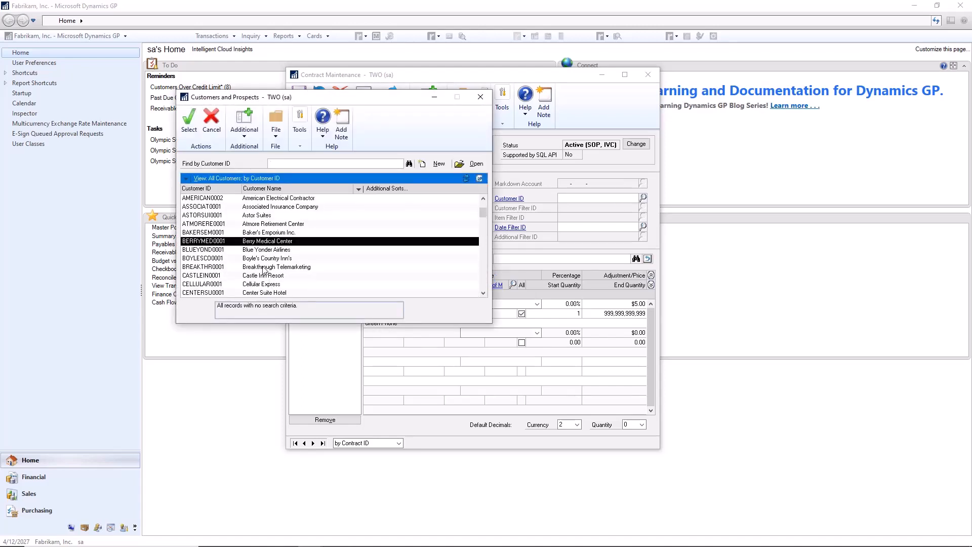
{"action": "double_click", "coordinate": [251, 267]}
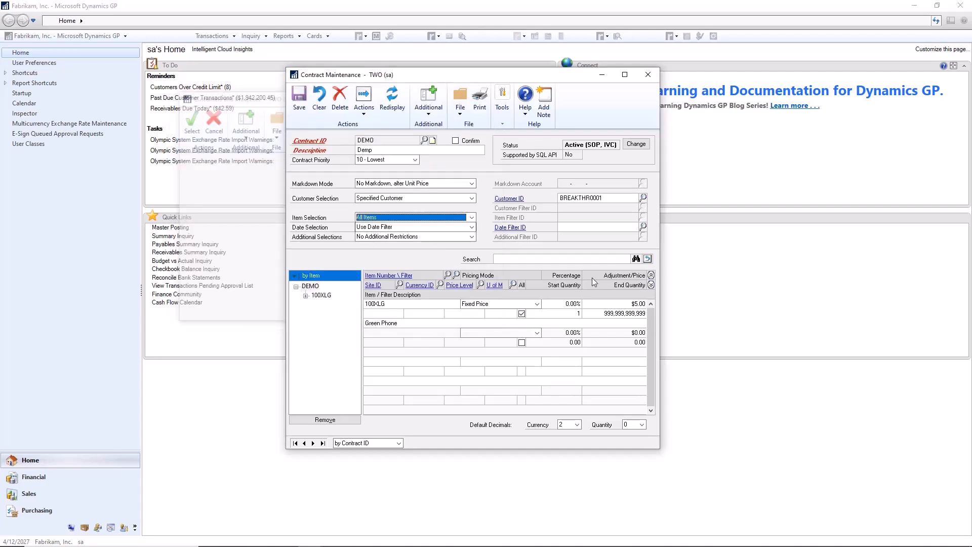
{"action": "left_click", "coordinate": [400, 227]}
{"action": "left_click", "coordinate": [456, 245]}
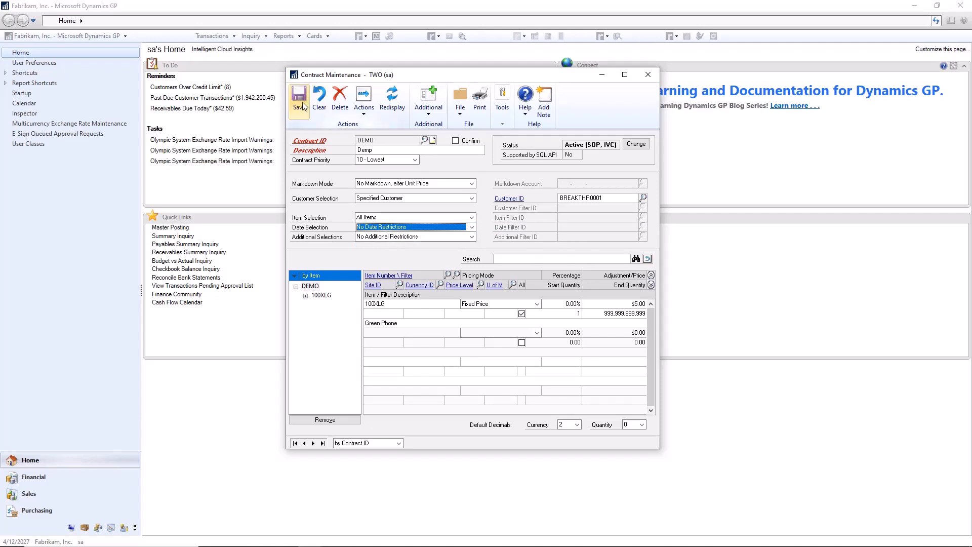
Set the contract priority to 1 - Highest, and save and close the contract.
{"action": "left_click", "coordinate": [414, 160]}
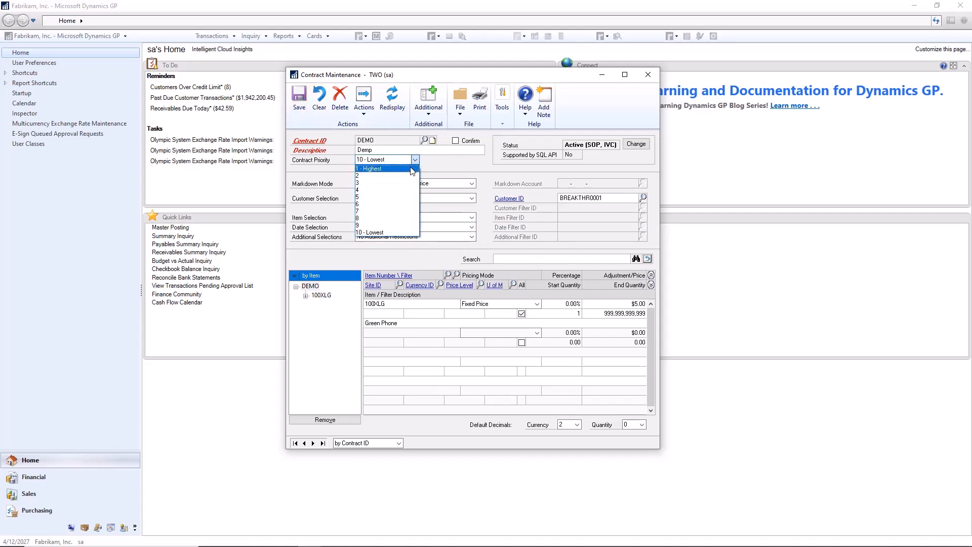
{"action": "left_click", "coordinate": [411, 168]}
{"action": "left_click", "coordinate": [295, 106]}
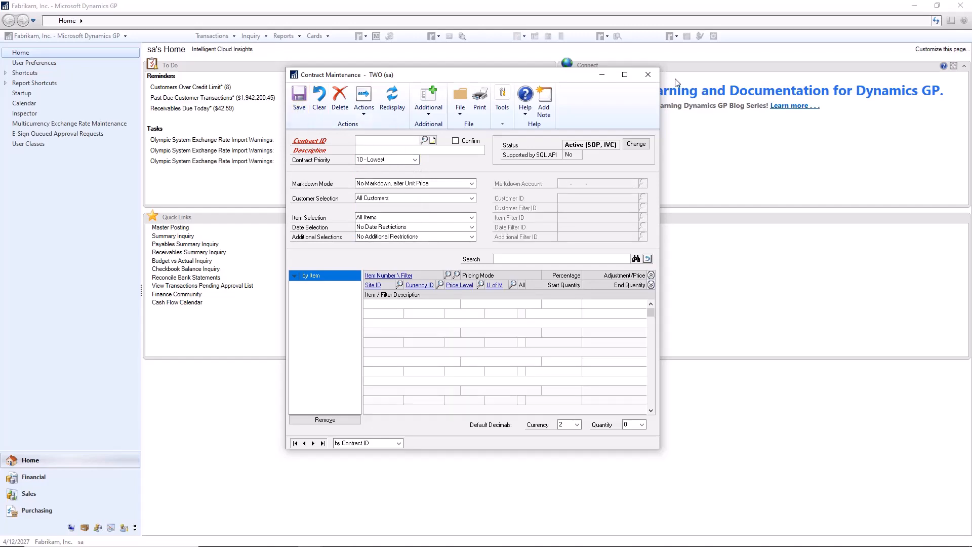
{"action": "left_click", "coordinate": [648, 75]}
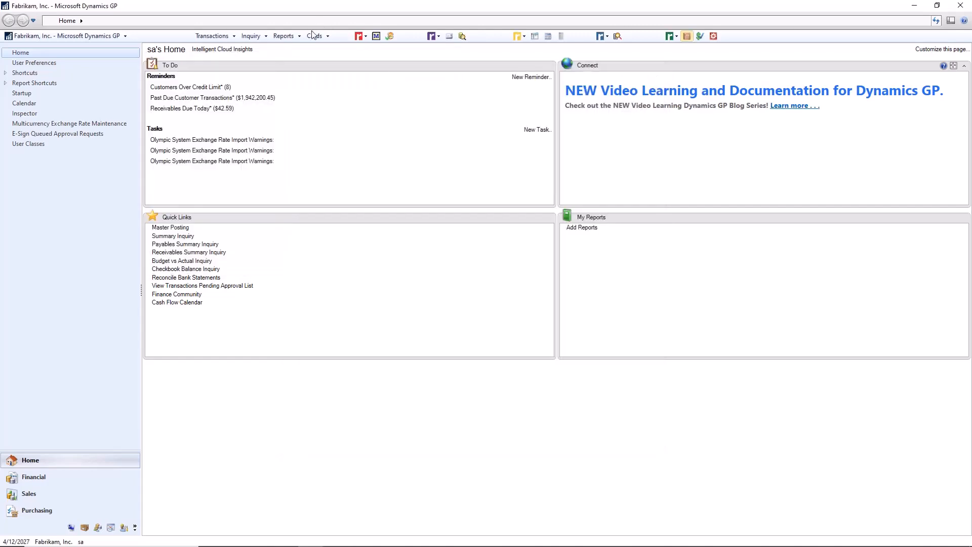
Open Sales Transaction Entry and start a STDINV invoice for customer Breakthrough Telemarketing.
{"action": "left_click", "coordinate": [212, 35]}
{"action": "mouse_move", "coordinate": [238, 59]}
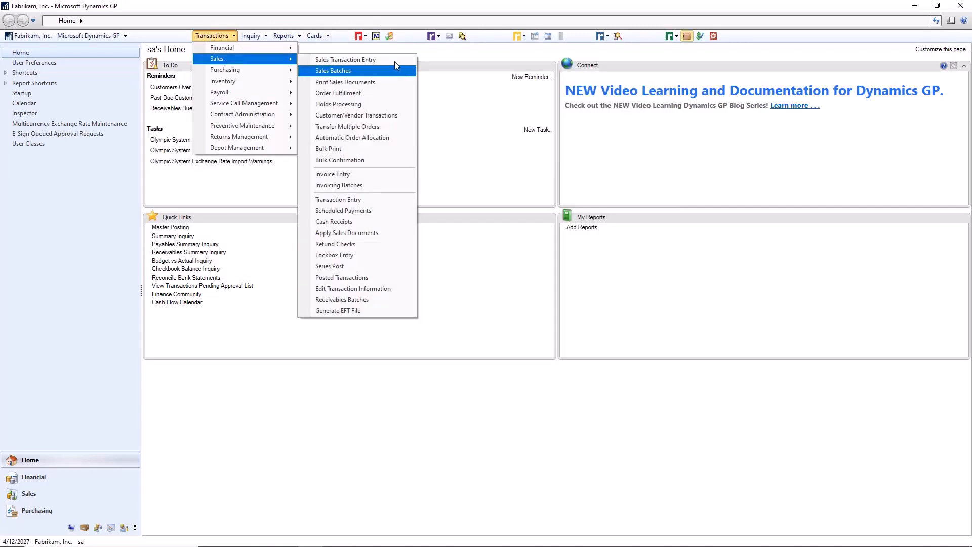
{"action": "left_click", "coordinate": [394, 60]}
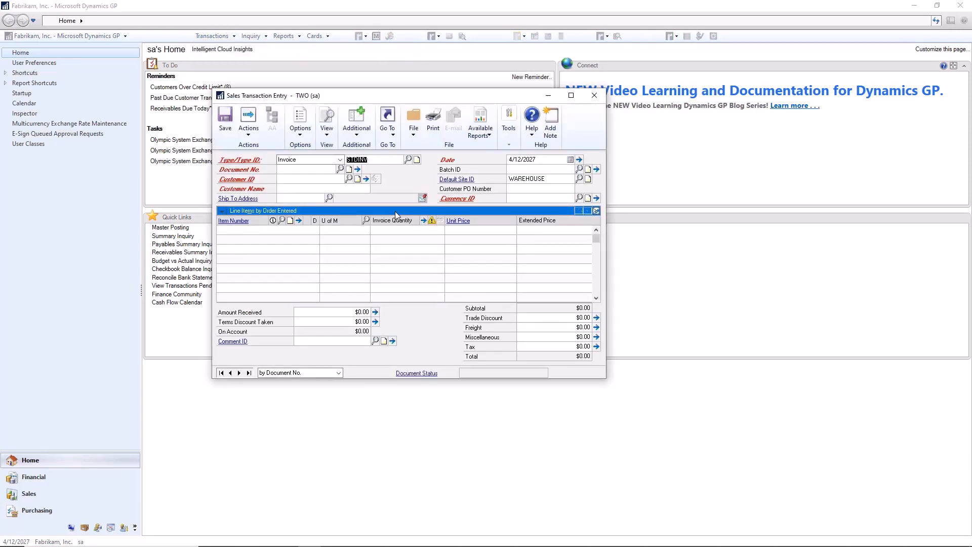
{"action": "left_click", "coordinate": [307, 179]}
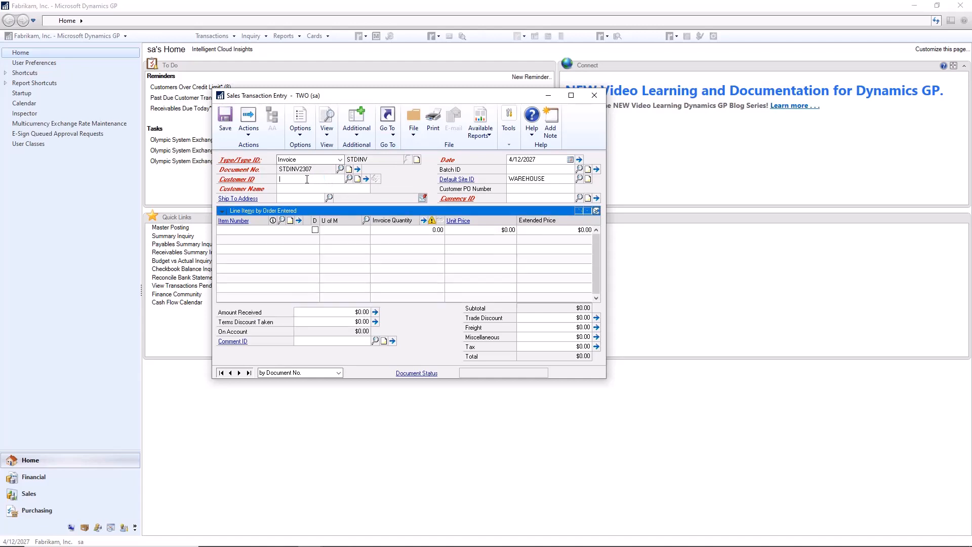
{"action": "type", "text": "BREA"}
{"action": "key", "text": "Down"}
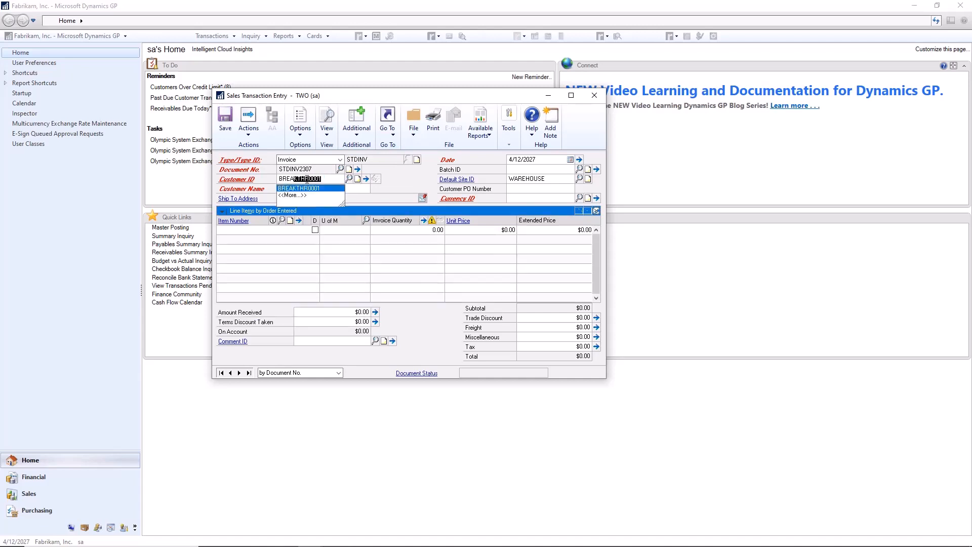
{"action": "key", "text": "Tab"}
{"action": "key", "text": "Tab"}
{"action": "key", "text": "Tab"}
{"action": "key", "text": "Tab"}
{"action": "key", "text": "Tab"}
{"action": "key", "text": "Tab"}
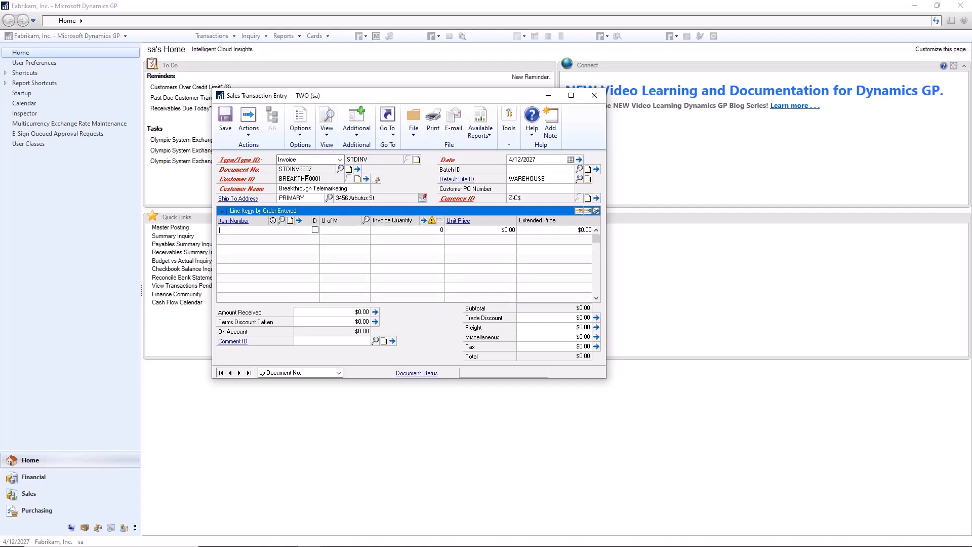
Look up GREEN for the first invoice line, choose item 100XLG, Green Phone, and set its quantity to 1.
{"action": "type", "text": "GRE"}
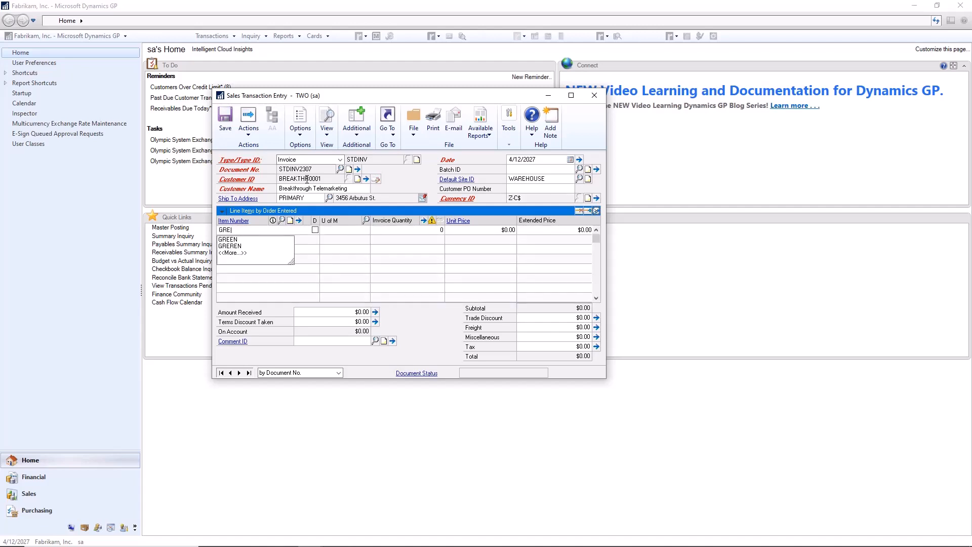
{"action": "type", "text": "EN"}
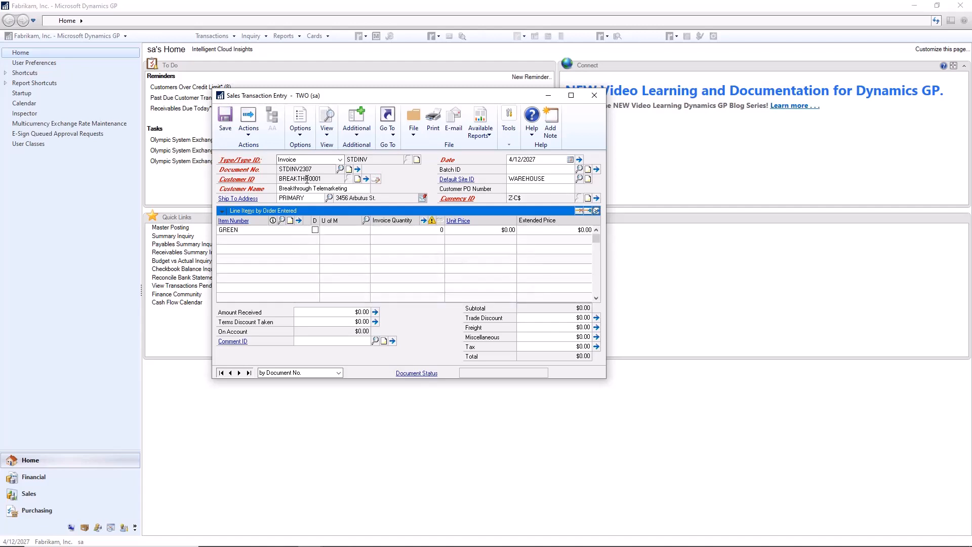
{"action": "key", "text": "Tab"}
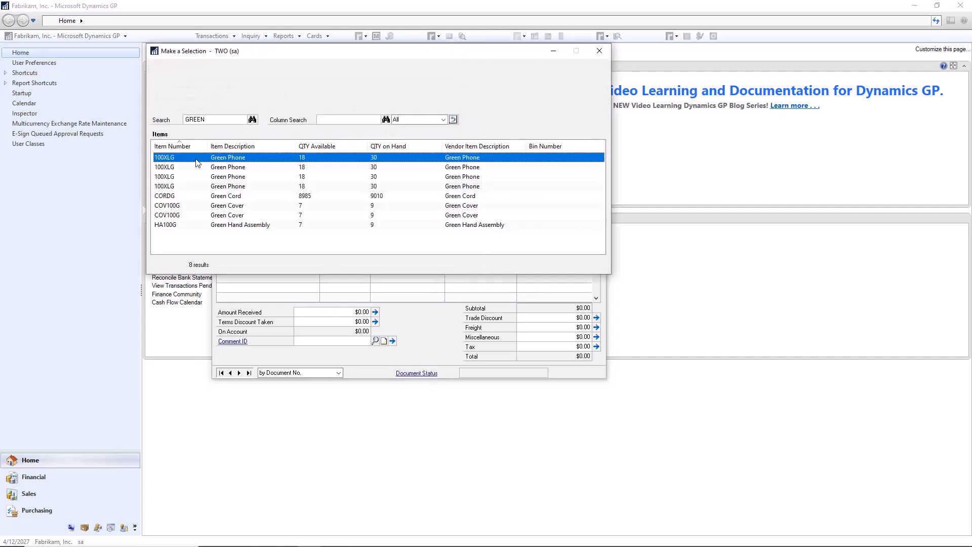
{"action": "double_click", "coordinate": [197, 158]}
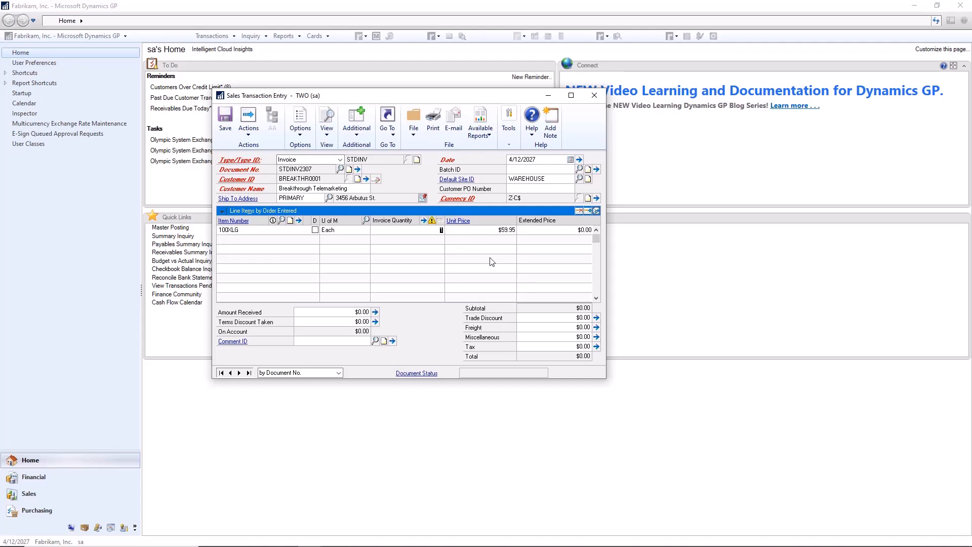
{"action": "type", "text": "1"}
{"action": "key", "text": "Tab"}
Review the price check for the 100XLG invoice line and apply the BAKING contract to it.
{"action": "left_click", "coordinate": [558, 232]}
{"action": "left_click", "coordinate": [502, 233]}
{"action": "left_click", "coordinate": [504, 243]}
{"action": "left_click", "coordinate": [458, 222]}
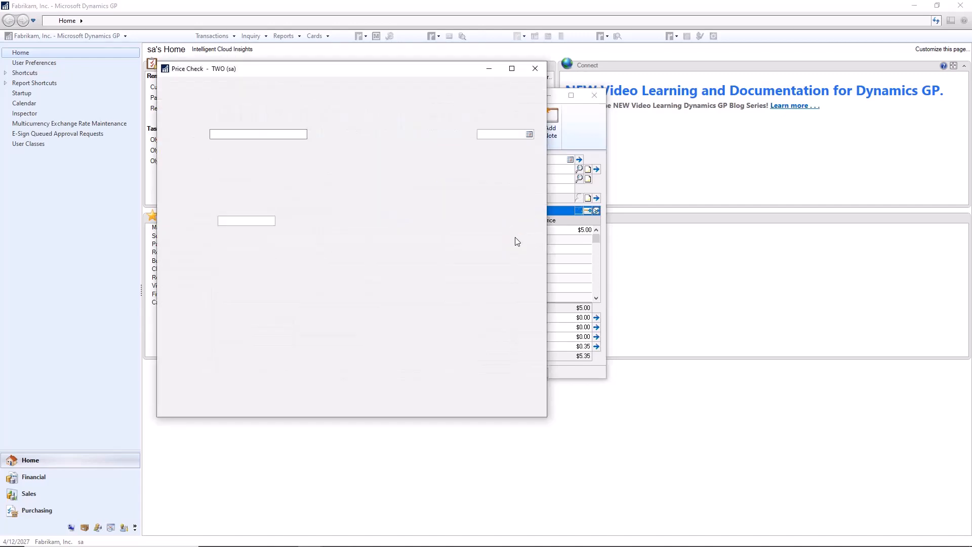
{"action": "left_click_drag", "start_coordinate": [380, 71], "coordinate": [596, 65]}
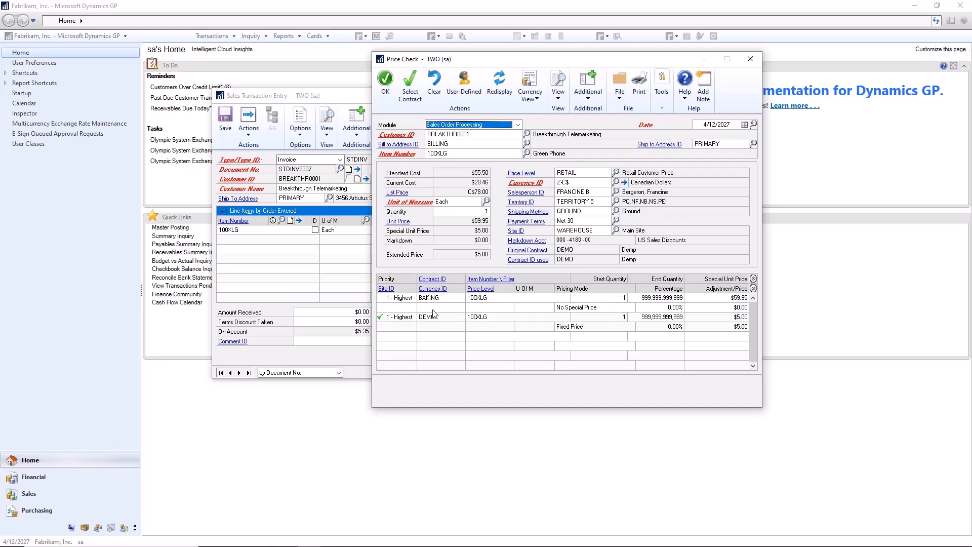
{"action": "double_click", "coordinate": [516, 302]}
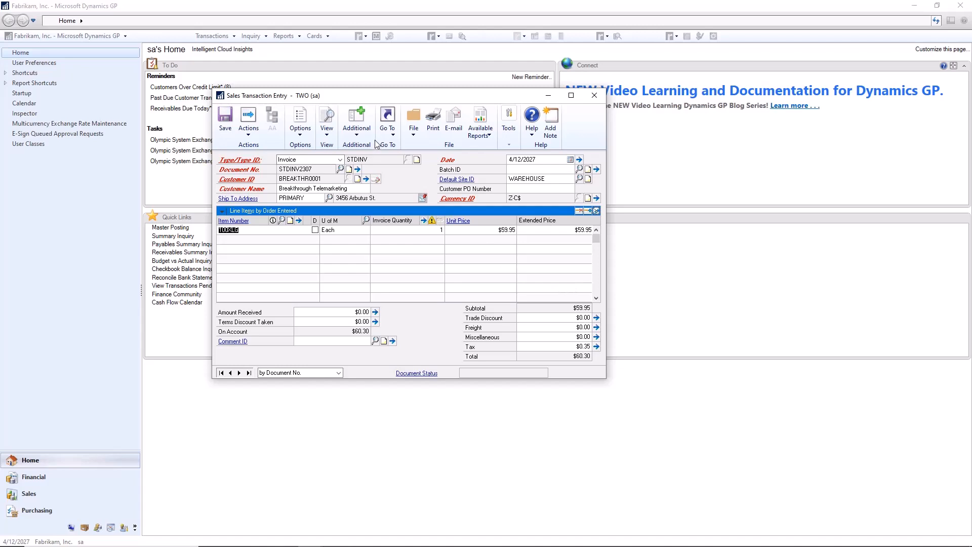
Recalculate the customer pricing of the 100XLG line, and save and close the invoice in batch DEMO.
{"action": "left_click", "coordinate": [357, 128]}
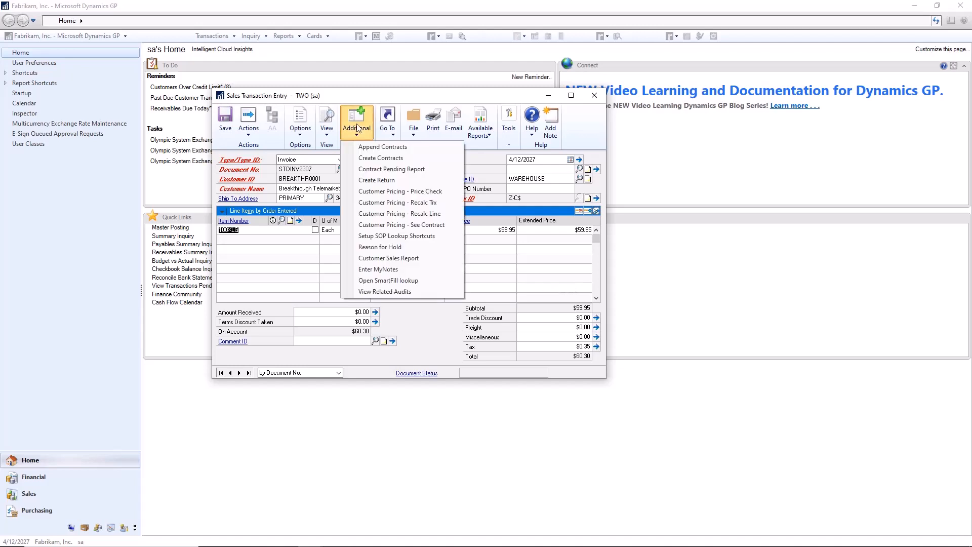
{"action": "left_click", "coordinate": [403, 214]}
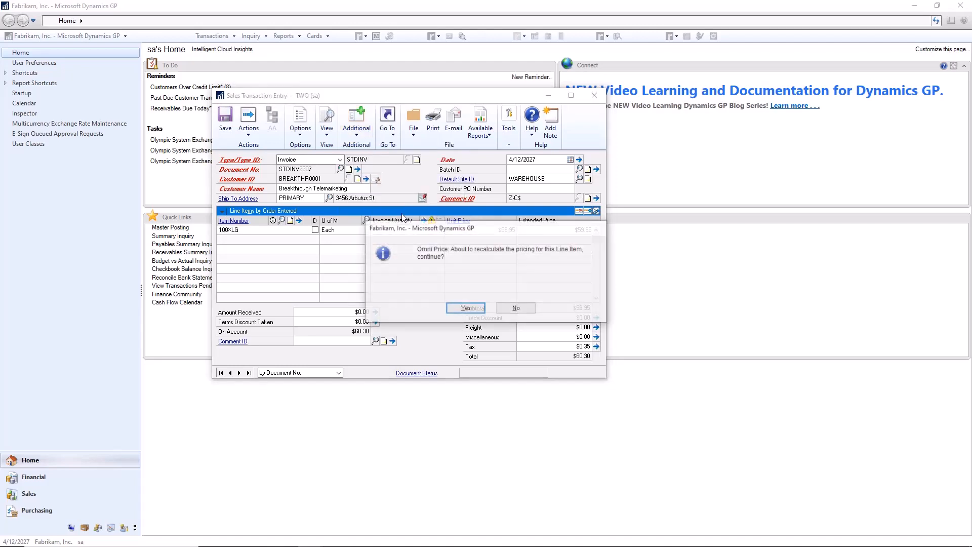
{"action": "left_click", "coordinate": [466, 308]}
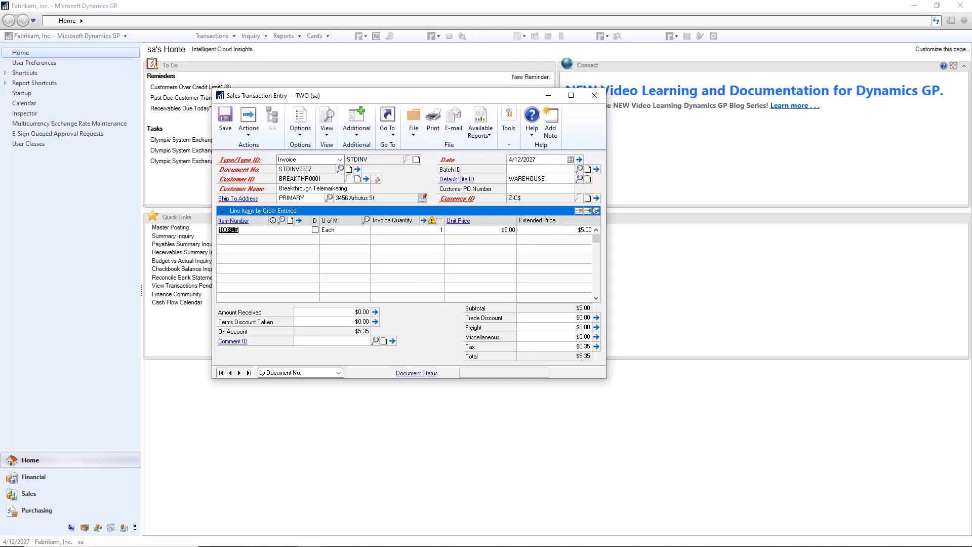
{"action": "left_click", "coordinate": [225, 121]}
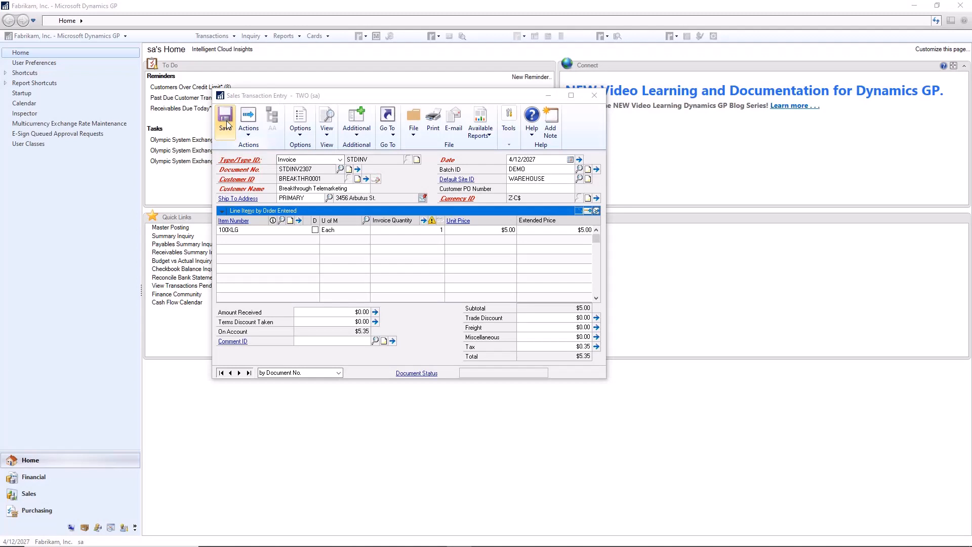
{"action": "left_click", "coordinate": [596, 96]}
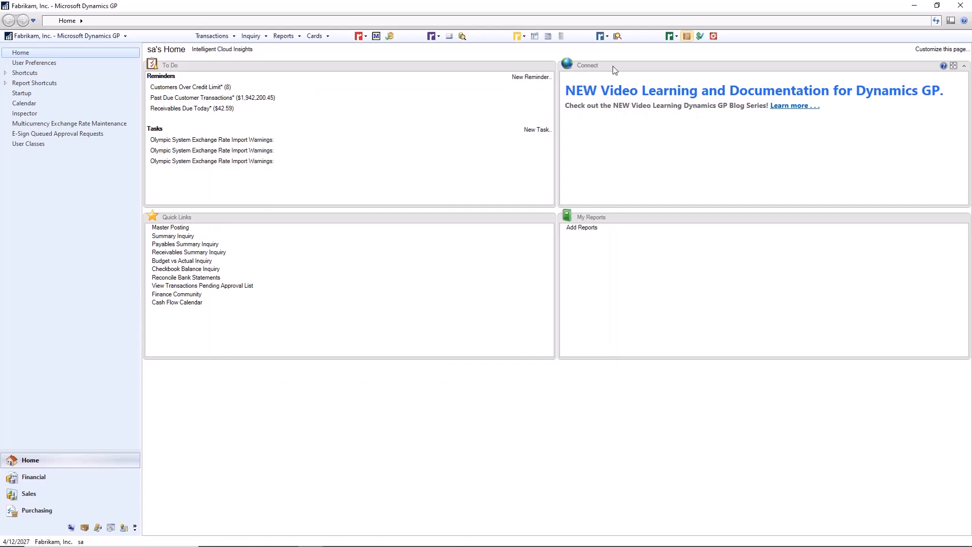
Open contract DEMO in Contract Maintenance and set its customer selection to Use Customer Filter.
{"action": "left_click", "coordinate": [688, 37]}
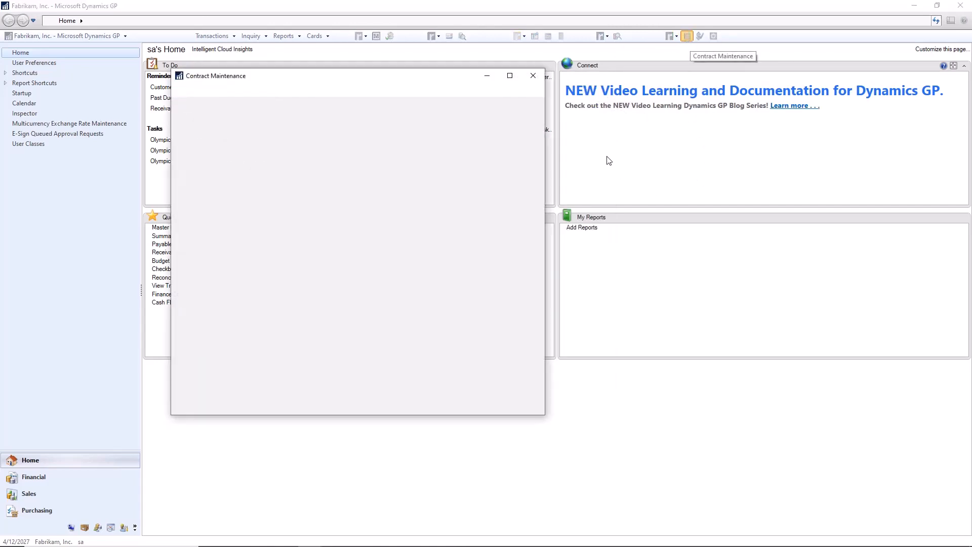
{"action": "type", "text": "DEMO"}
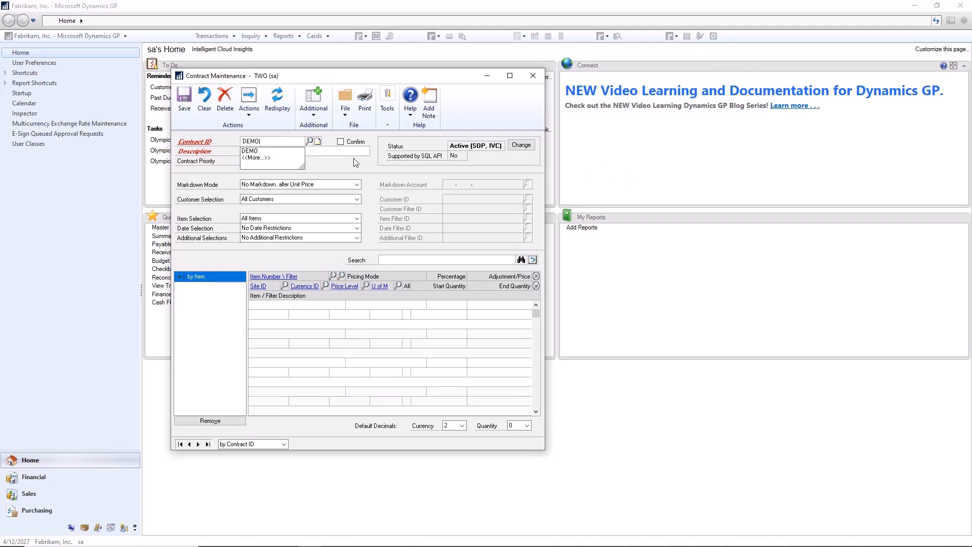
{"action": "left_click", "coordinate": [295, 151]}
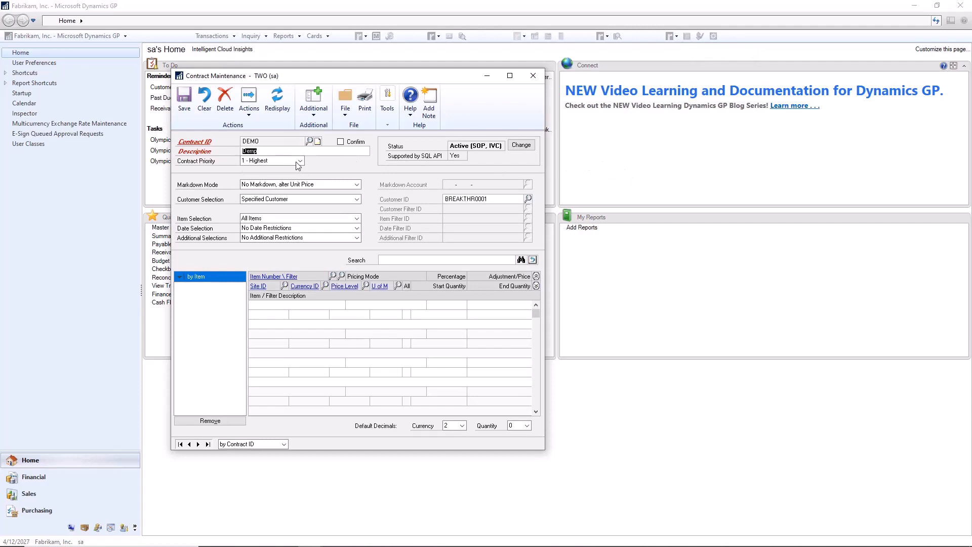
{"action": "left_click", "coordinate": [303, 199]}
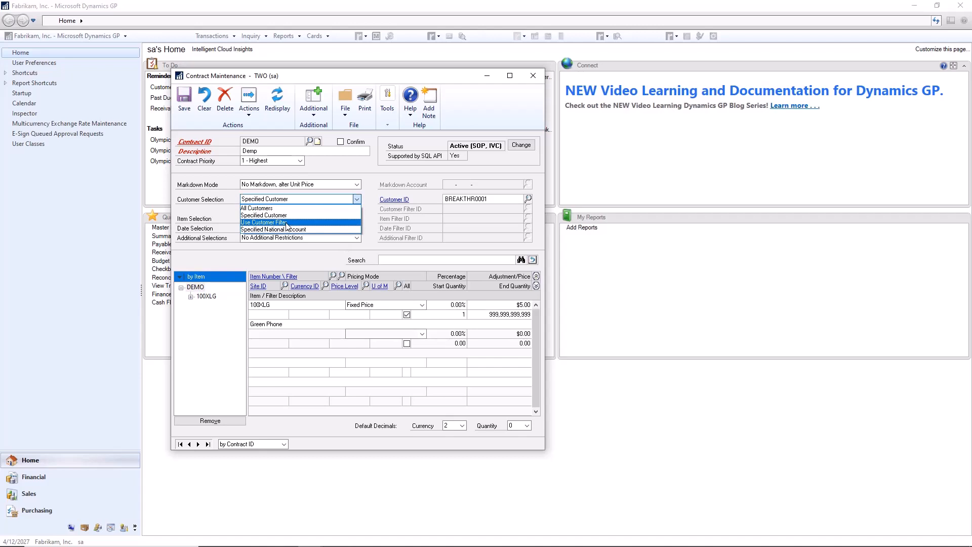
{"action": "left_click", "coordinate": [287, 222]}
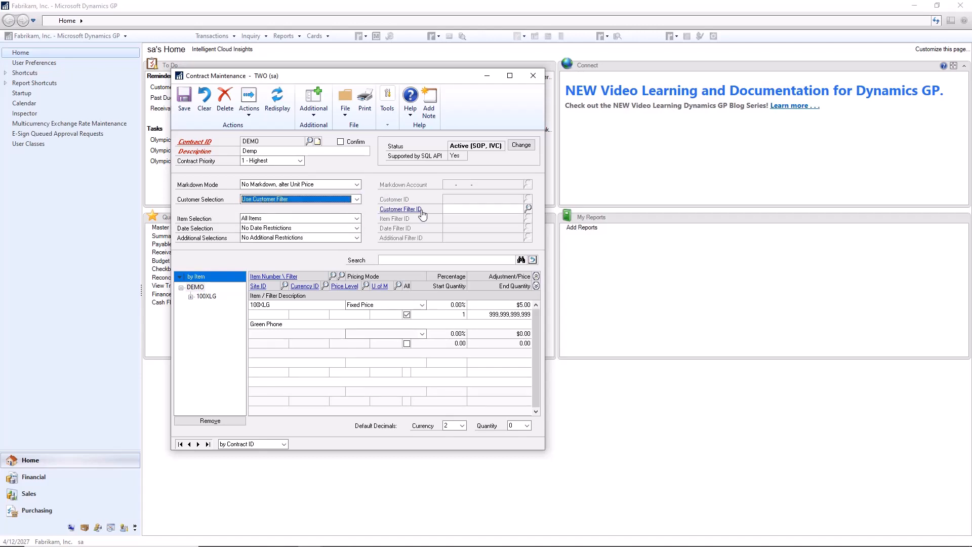
Create a new customer filter for the contract with the ID SPECIAL and the description Special.
{"action": "left_click", "coordinate": [401, 210]}
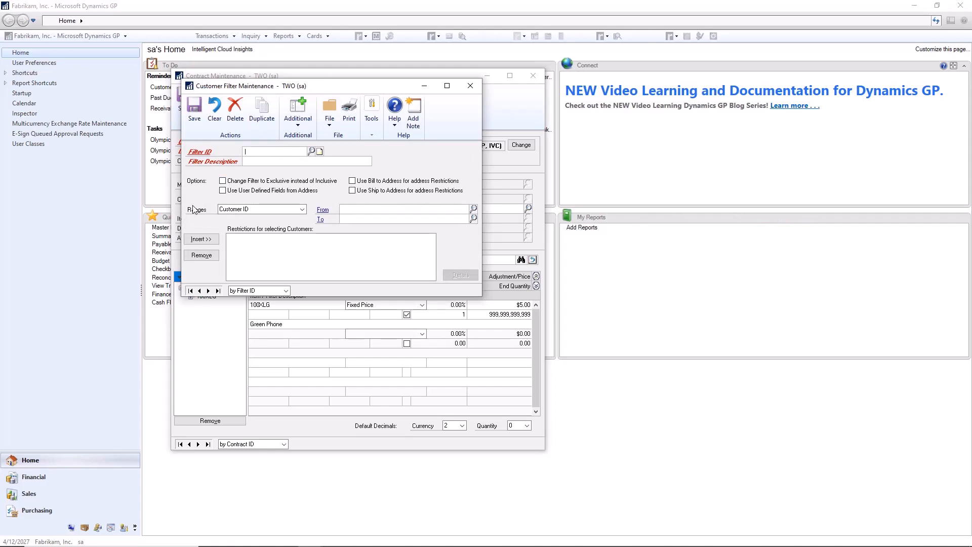
{"action": "left_click", "coordinate": [302, 210]}
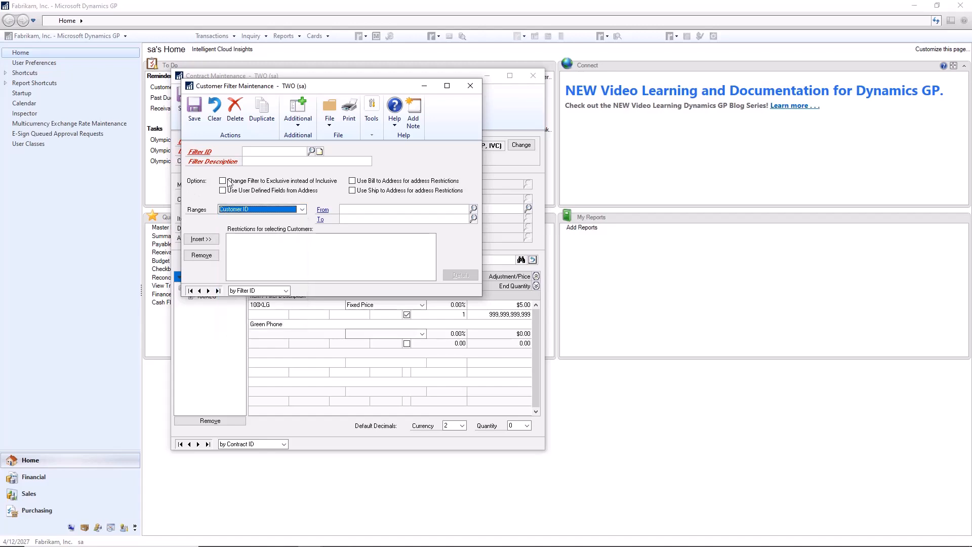
{"action": "left_click", "coordinate": [193, 189]}
{"action": "left_click", "coordinate": [260, 150]}
{"action": "type", "text": "SPE"}
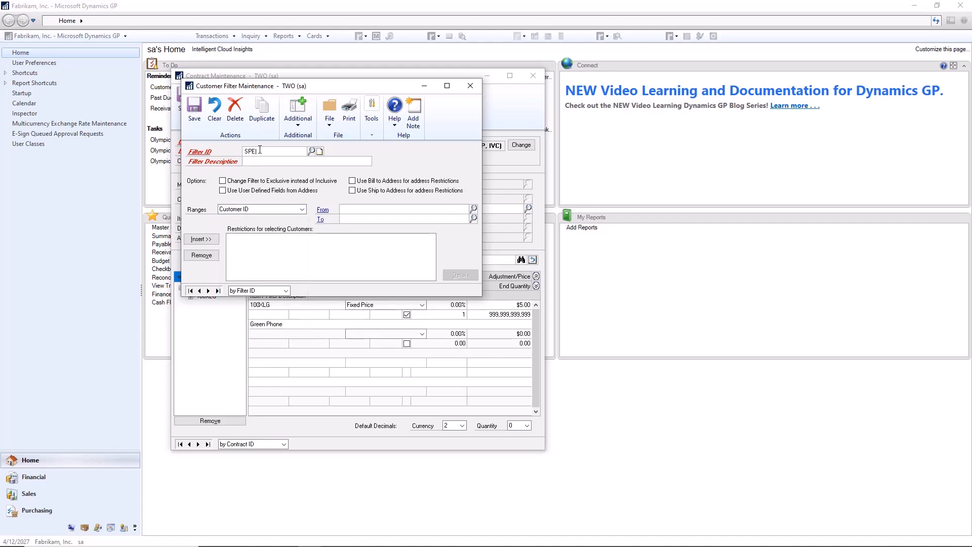
{"action": "type", "text": "CIAL"}
{"action": "key", "text": "Tab"}
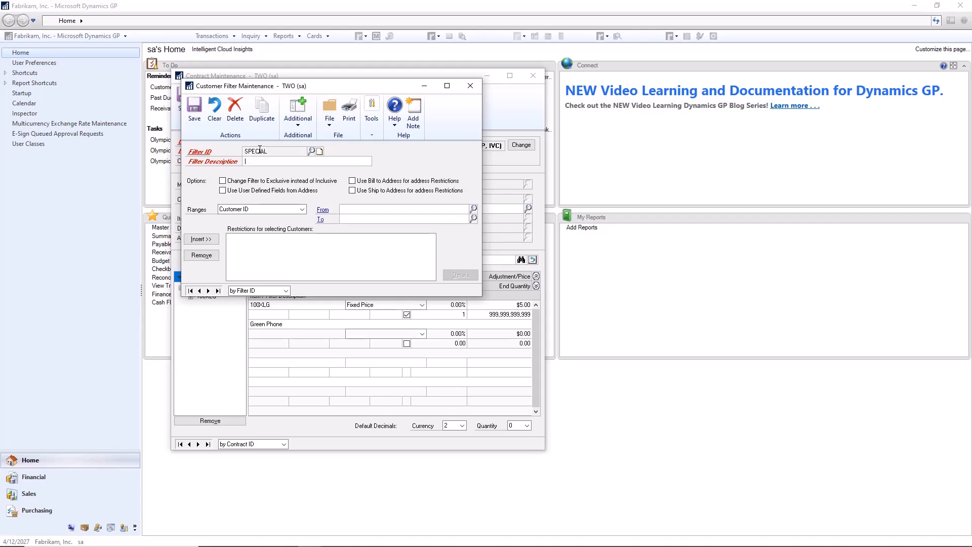
{"action": "type", "text": "Special"}
Add a Customer ID range from the first listed customer to World Enterprises as a filter restriction and select that restriction.
{"action": "left_click", "coordinate": [280, 213]}
{"action": "left_click", "coordinate": [280, 209]}
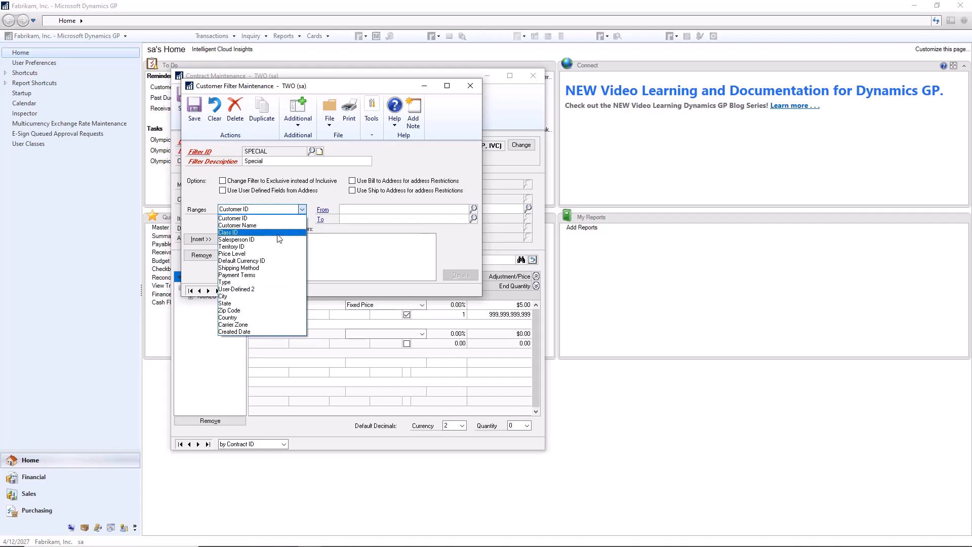
{"action": "left_click", "coordinate": [257, 219]}
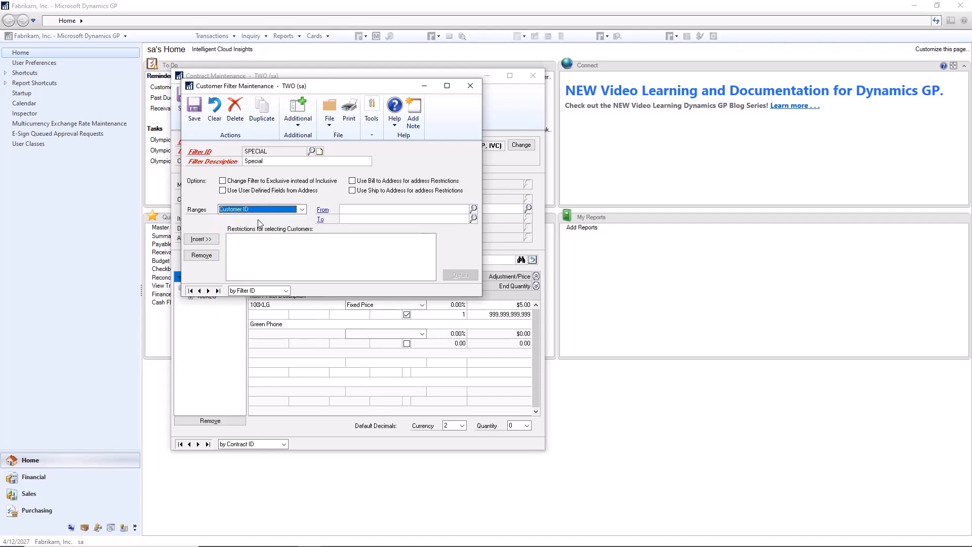
{"action": "left_click", "coordinate": [472, 216]}
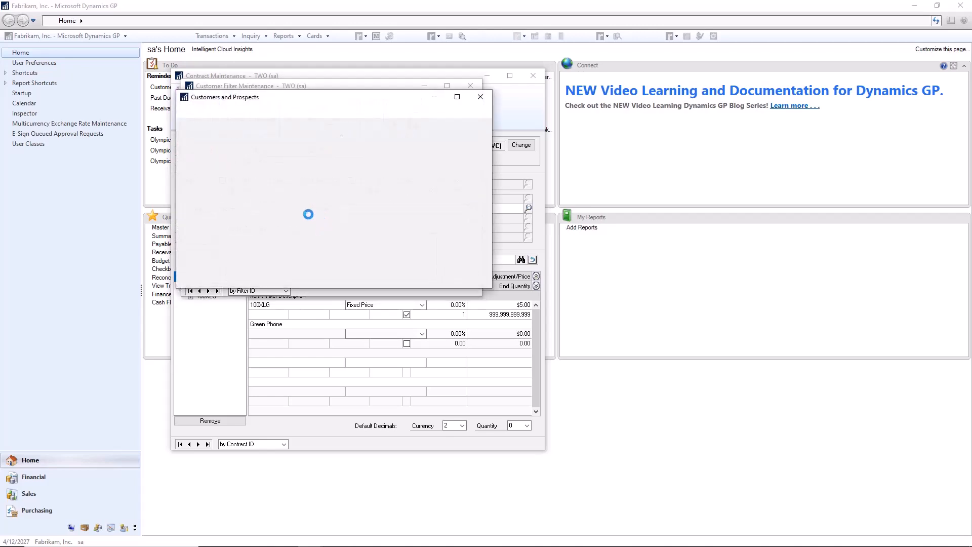
{"action": "left_click", "coordinate": [244, 200]}
{"action": "double_click", "coordinate": [243, 200]}
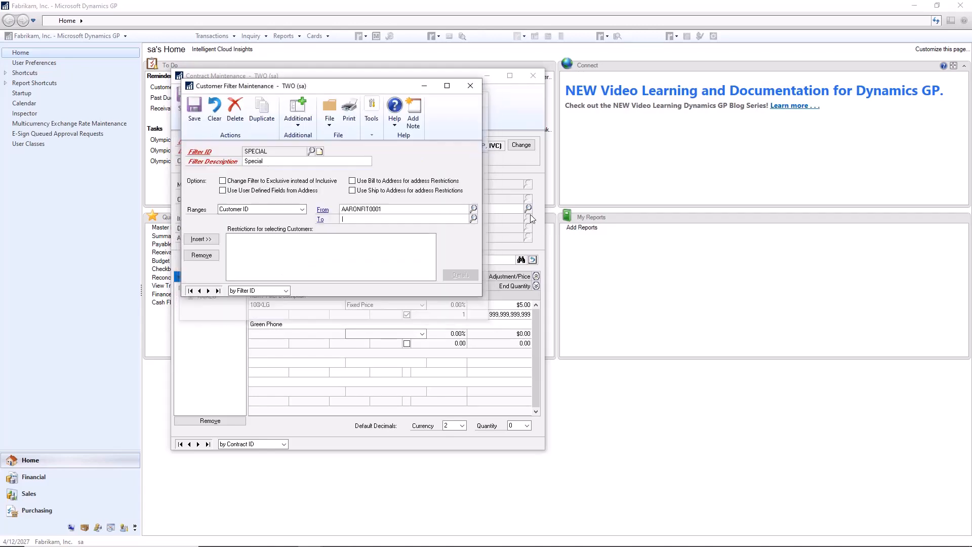
{"action": "left_click", "coordinate": [473, 219]}
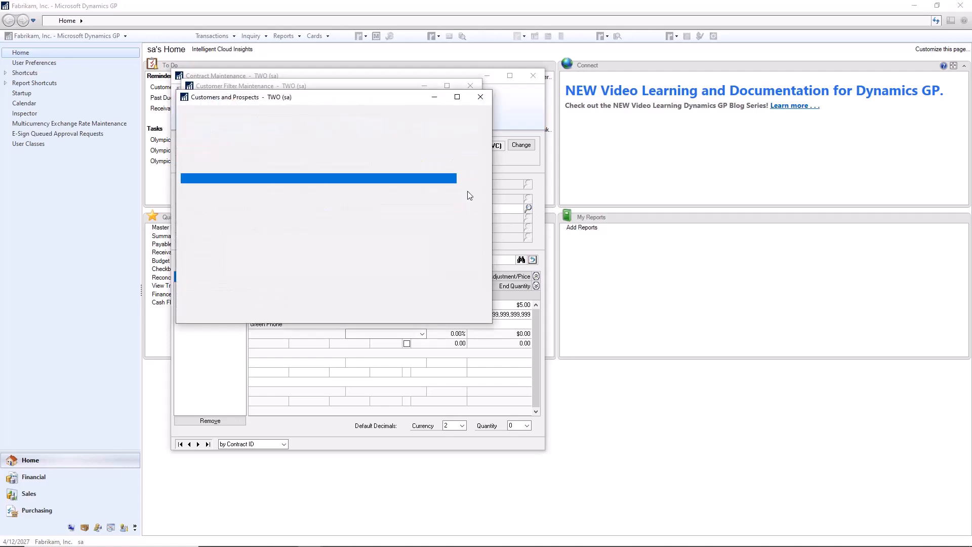
{"action": "left_click_drag", "start_coordinate": [474, 291], "coordinate": [475, 293]}
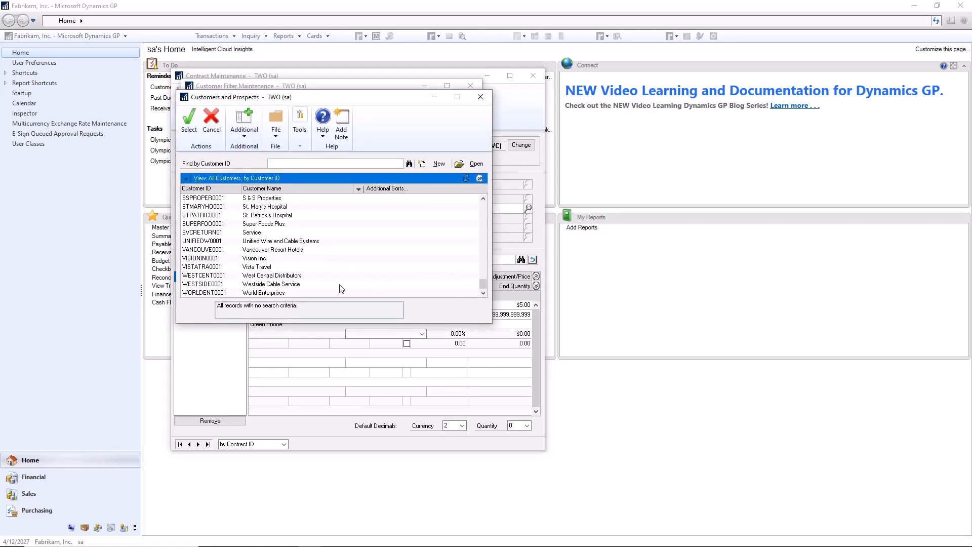
{"action": "double_click", "coordinate": [282, 293]}
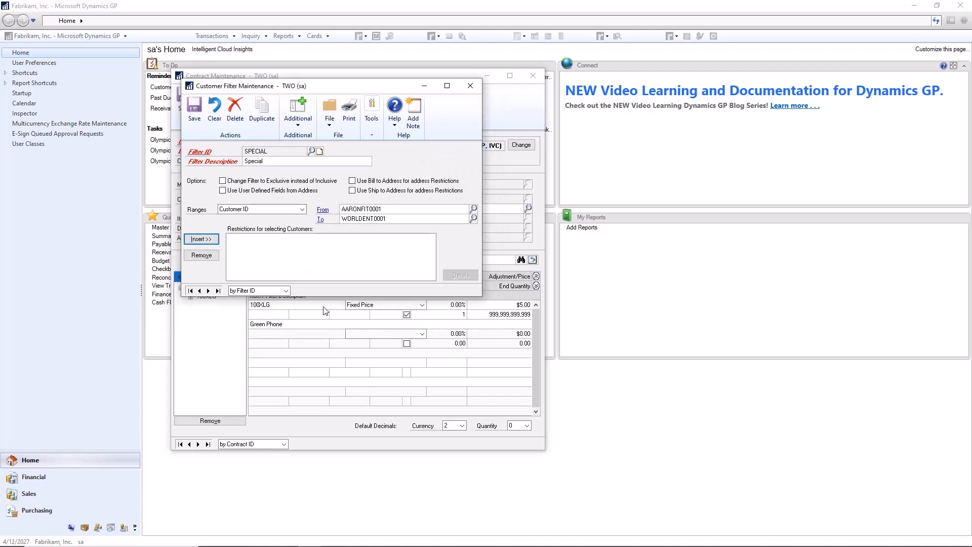
{"action": "left_click", "coordinate": [205, 243]}
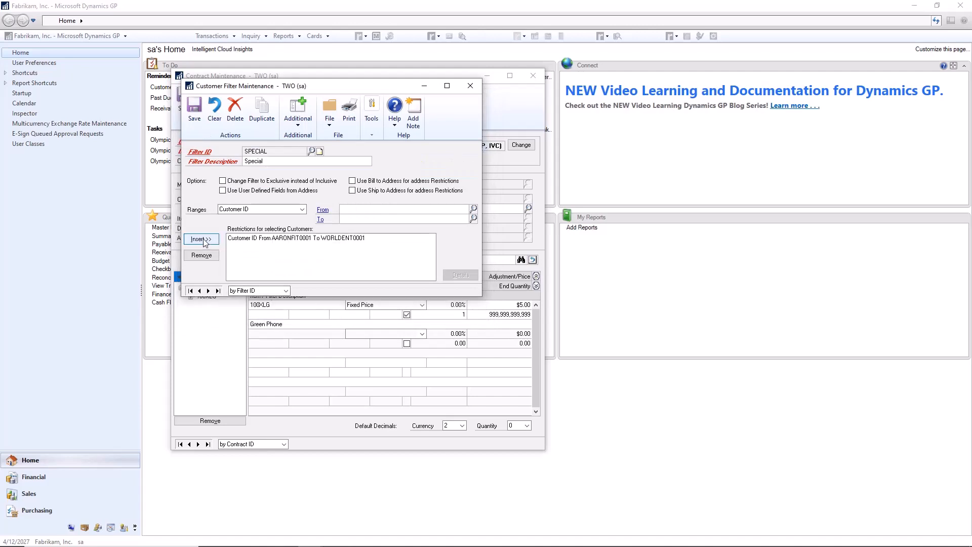
{"action": "left_click", "coordinate": [278, 245]}
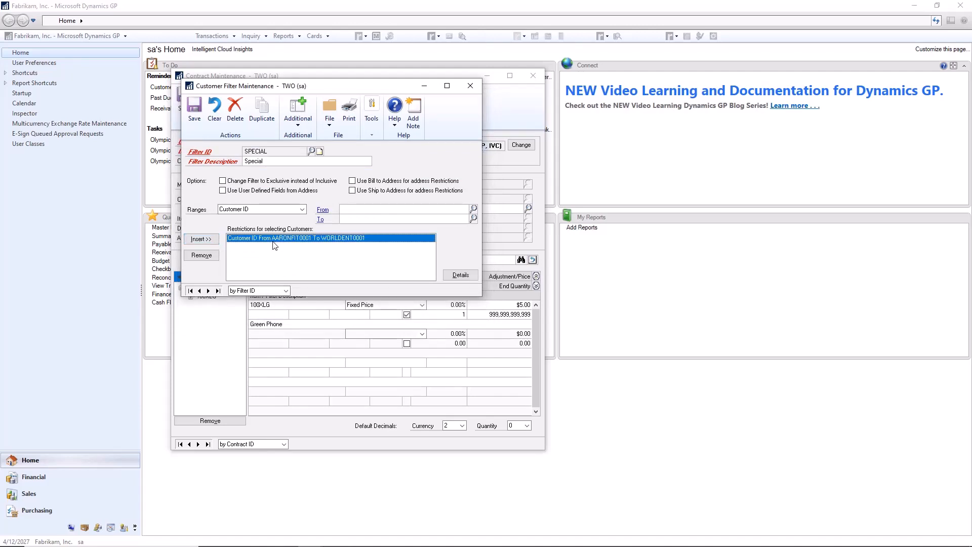
Restrict the SPECIAL filter's customer range in detail to Breakthrough Telemarketing, Coho Winery and Continental Properties.
{"action": "left_click", "coordinate": [460, 275]}
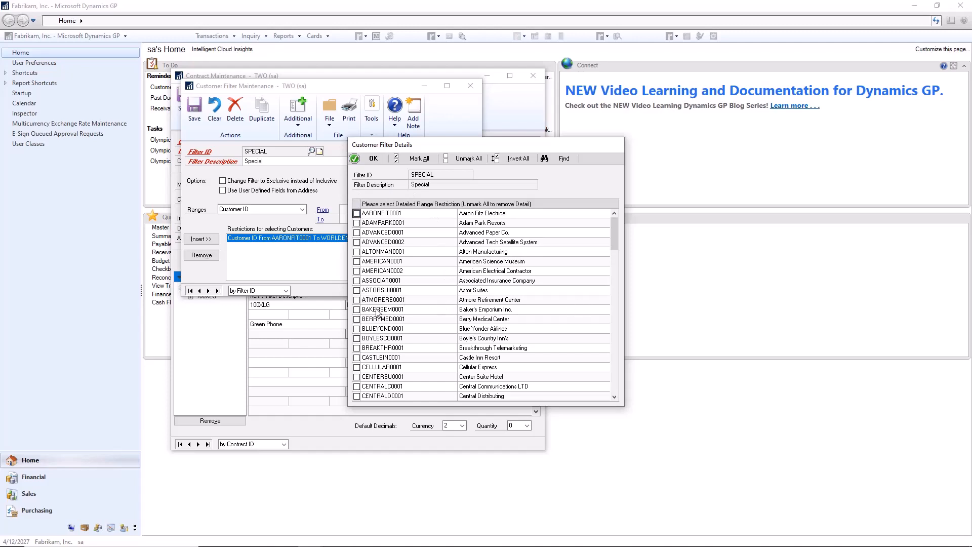
{"action": "left_click", "coordinate": [357, 348]}
{"action": "scroll", "coordinate": [415, 336], "scroll_direction": "down", "scroll_amount": 3}
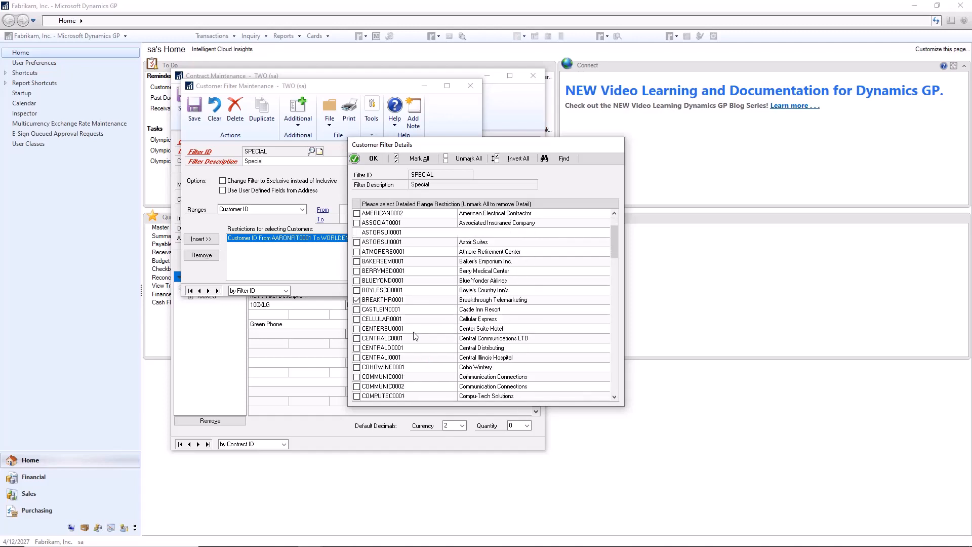
{"action": "scroll", "coordinate": [433, 367], "scroll_direction": "down", "scroll_amount": 2}
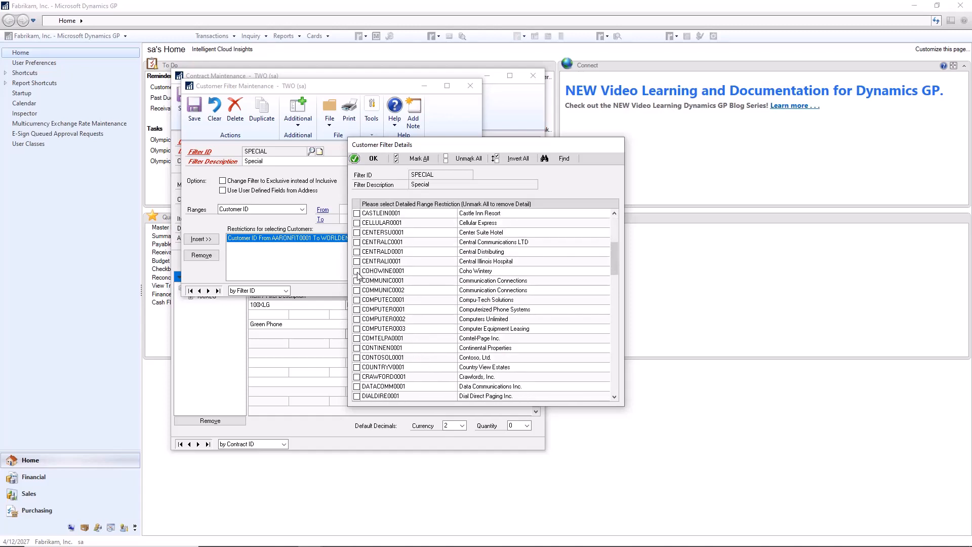
{"action": "left_click", "coordinate": [357, 349]}
{"action": "left_click", "coordinate": [370, 159]}
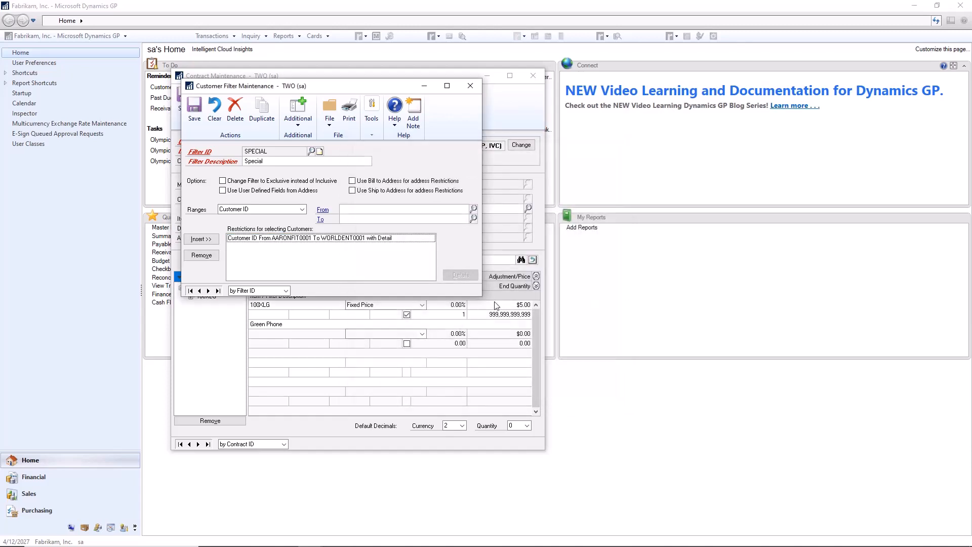
Save and close the customer filter, and assign SPECIAL as the contract's Customer Filter ID.
{"action": "left_click", "coordinate": [201, 115]}
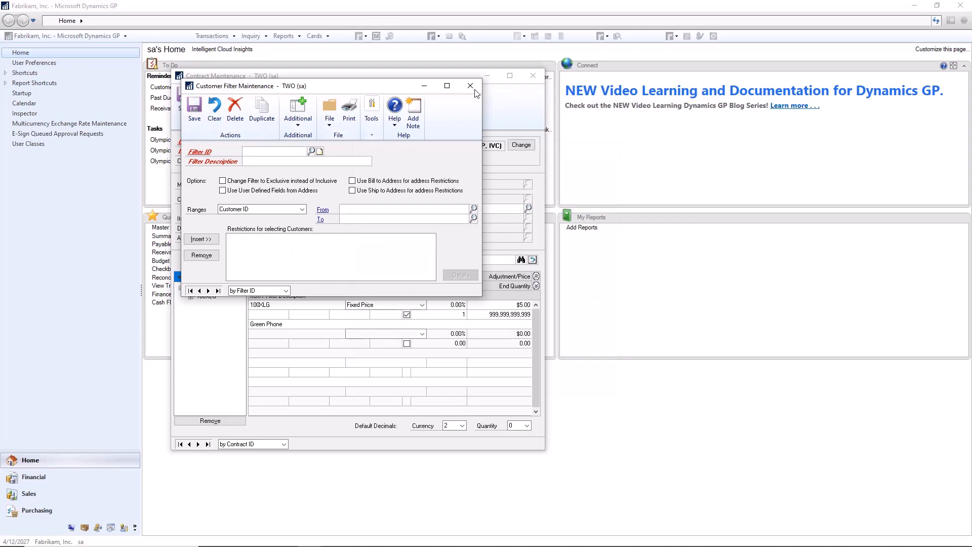
{"action": "left_click", "coordinate": [470, 86]}
{"action": "left_click", "coordinate": [454, 208]}
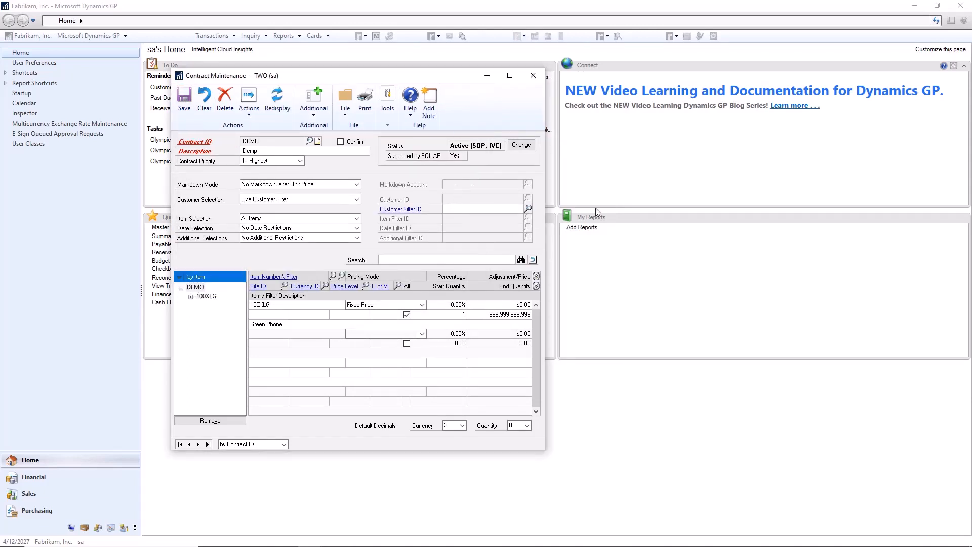
{"action": "type", "text": "SPECIO"}
{"action": "type", "text": "L"}
{"action": "key", "text": "Tab"}
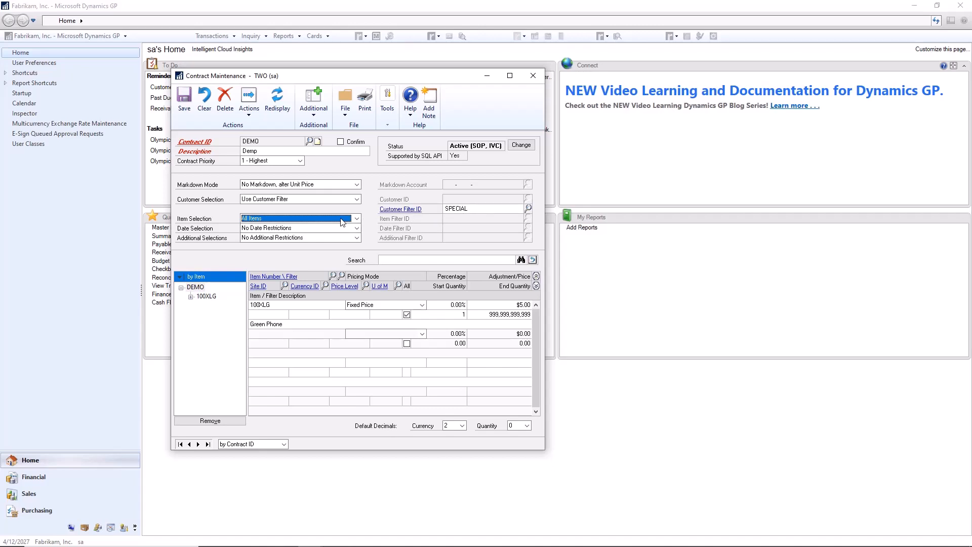
Try Use Item Filter for all Items, review the range types an item filter offers, and return the item selection to All Items.
{"action": "left_click", "coordinate": [356, 218]}
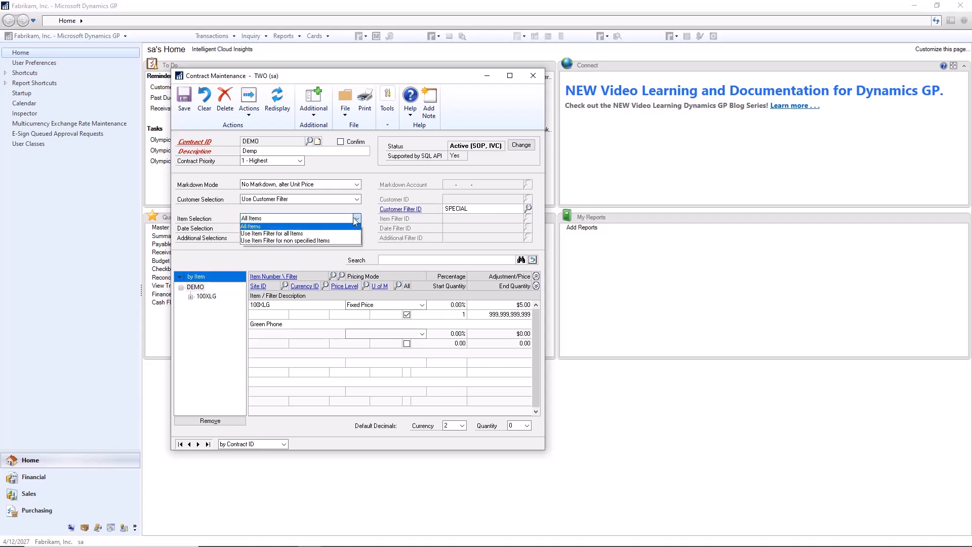
{"action": "left_click", "coordinate": [328, 235]}
{"action": "left_click", "coordinate": [394, 218]}
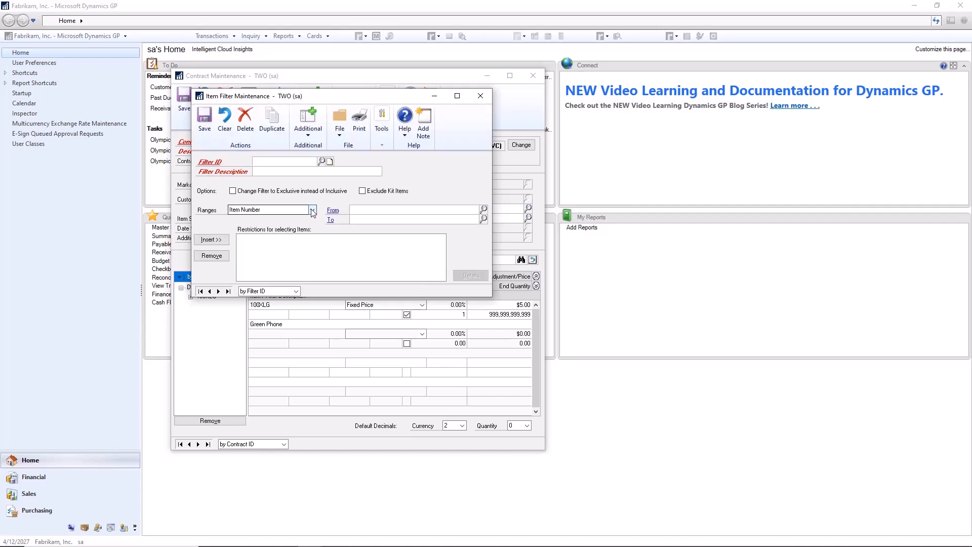
{"action": "left_click", "coordinate": [312, 211]}
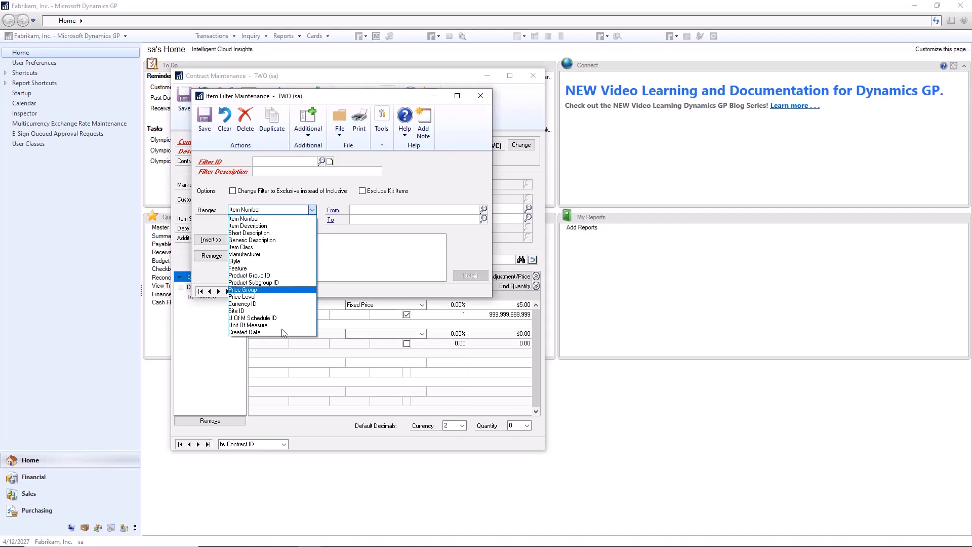
{"action": "left_click", "coordinate": [312, 209]}
{"action": "left_click", "coordinate": [479, 96]}
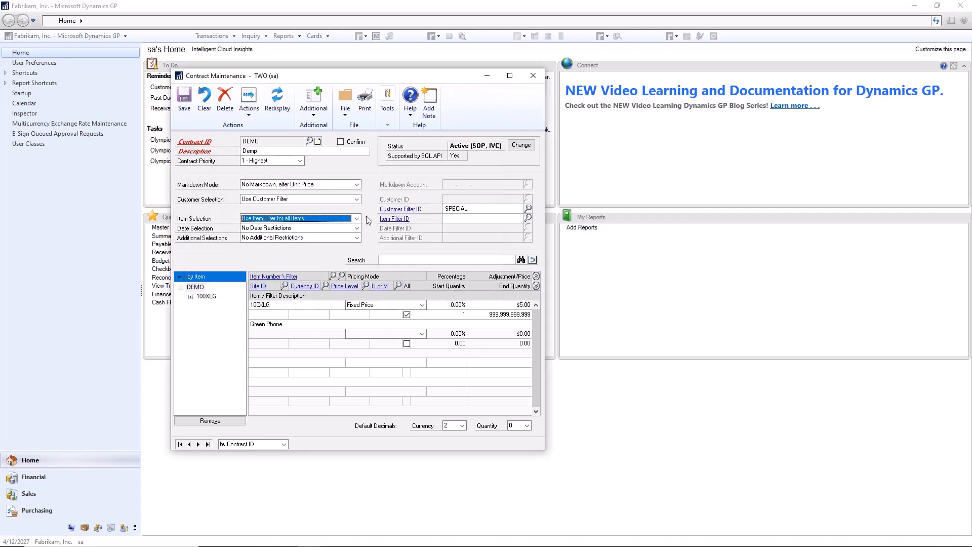
{"action": "left_click", "coordinate": [356, 218]}
{"action": "left_click", "coordinate": [311, 237]}
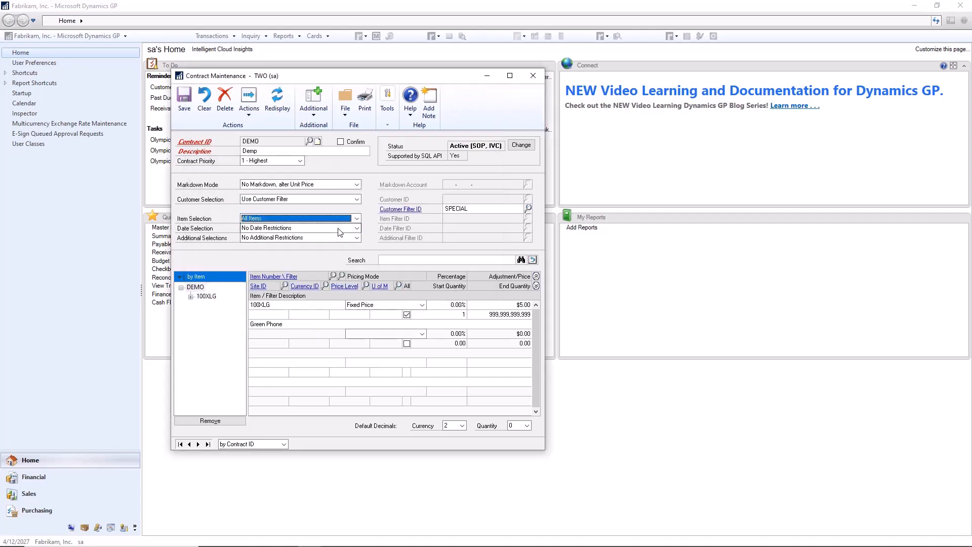
Set the contract's date selection to Use Date Filter and add an Effective Date Range from 7/14/2022 to 7/14/2022 to a new date filter.
{"action": "left_click", "coordinate": [337, 229]}
{"action": "left_click", "coordinate": [320, 247]}
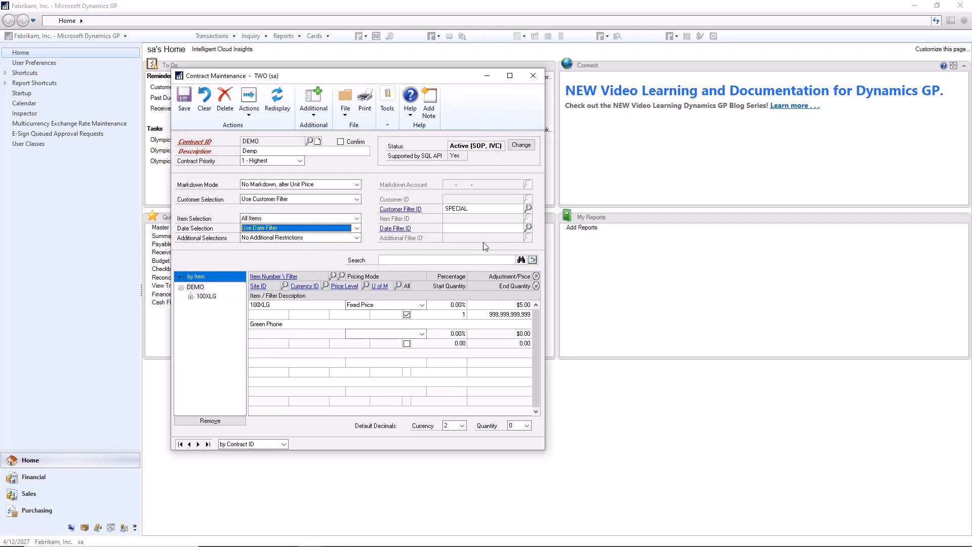
{"action": "left_click", "coordinate": [398, 228]}
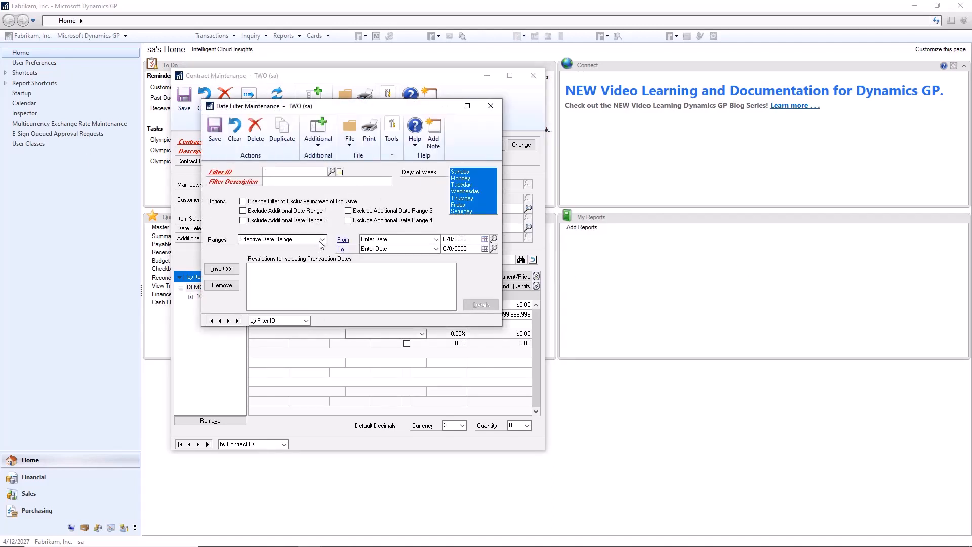
{"action": "left_click", "coordinate": [484, 239]}
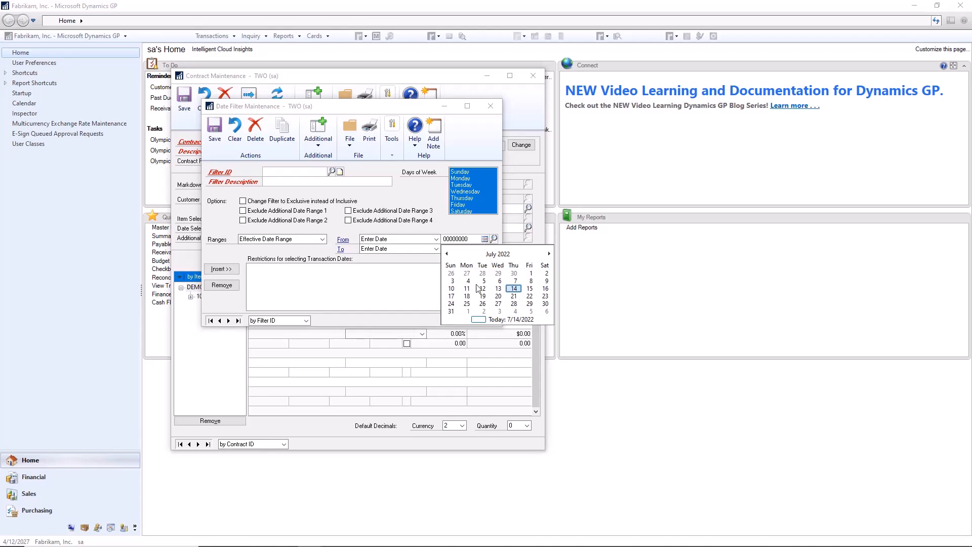
{"action": "left_click", "coordinate": [515, 289]}
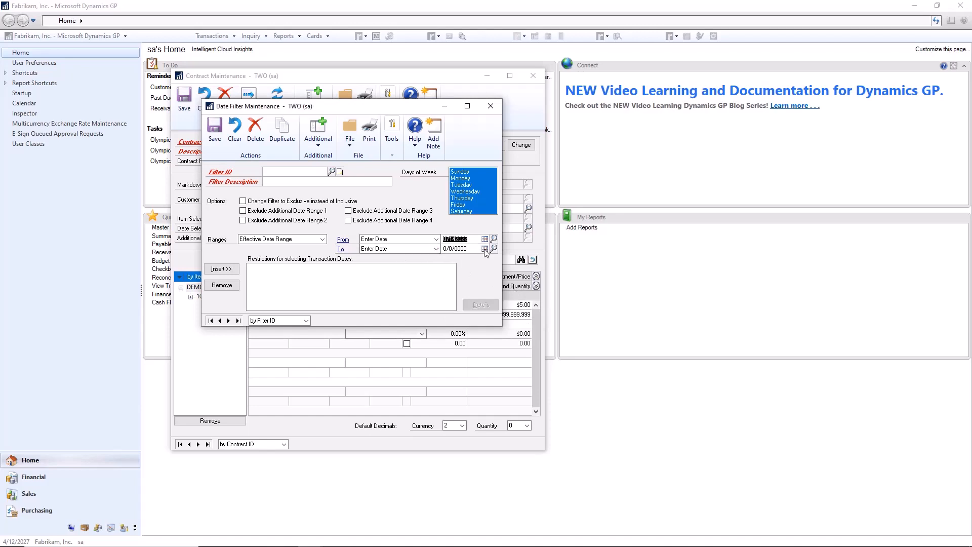
{"action": "left_click", "coordinate": [484, 250]}
{"action": "left_click", "coordinate": [514, 306]}
{"action": "left_click", "coordinate": [484, 248]}
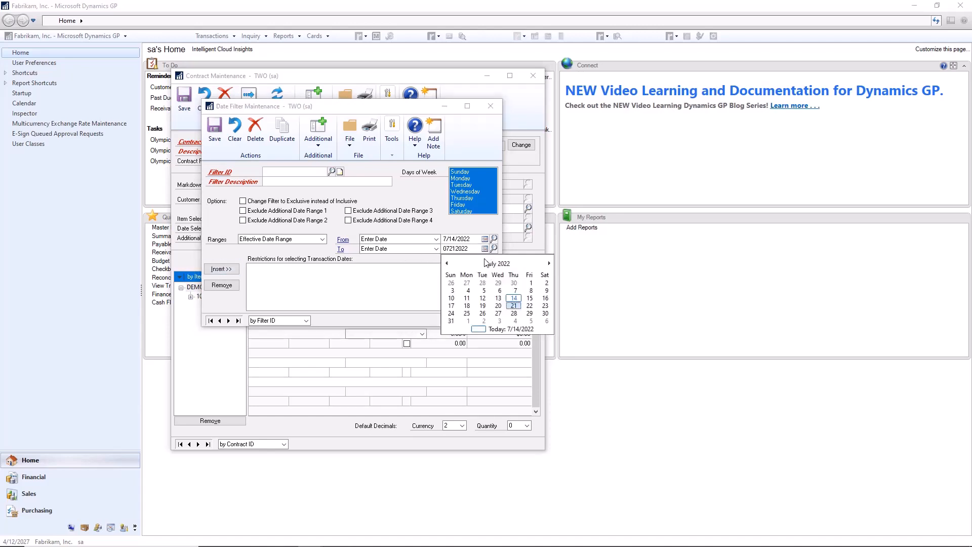
{"action": "left_click", "coordinate": [514, 299]}
{"action": "left_click", "coordinate": [221, 269]}
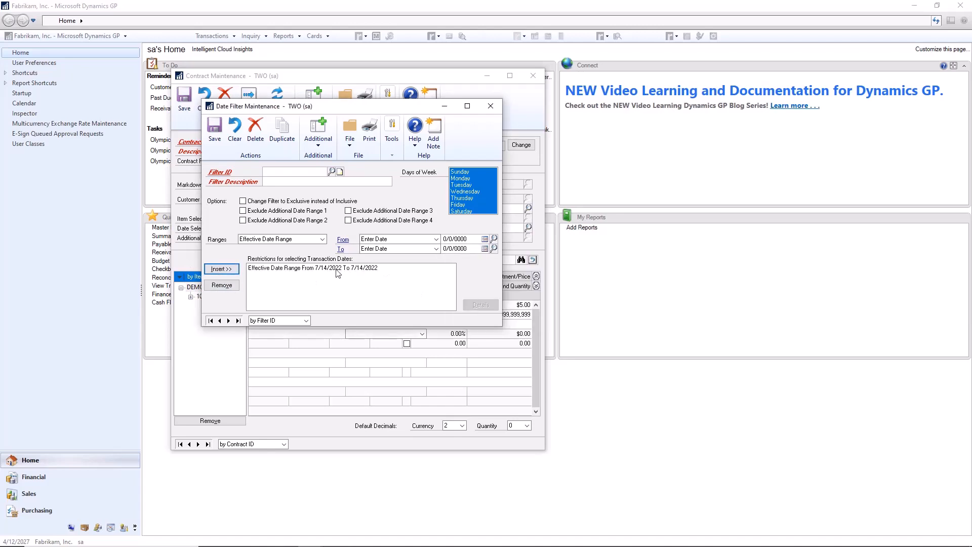
{"action": "left_click", "coordinate": [344, 268]}
Save the date filter with the ID JULY and description July, and assign it as the contract's Date Filter ID.
{"action": "left_click", "coordinate": [267, 173]}
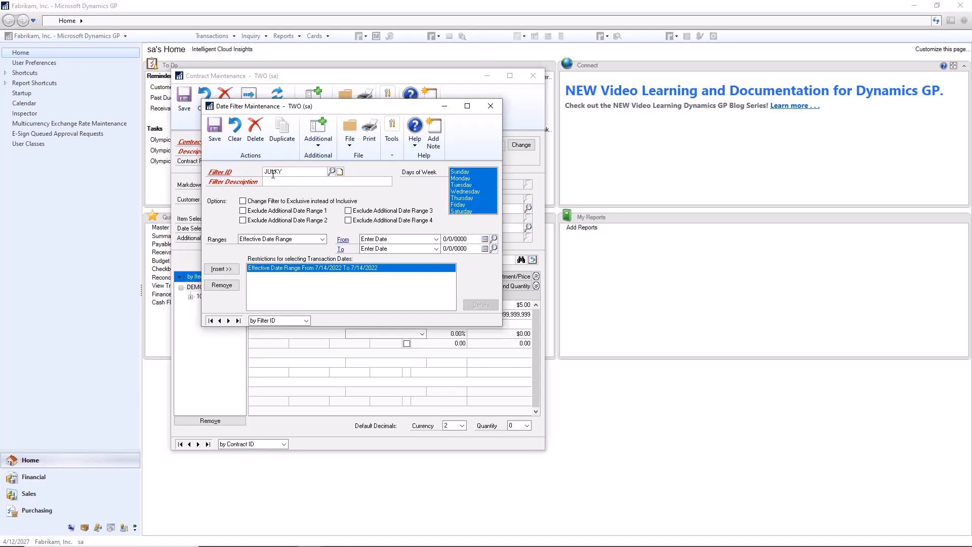
{"action": "key", "text": "Tab"}
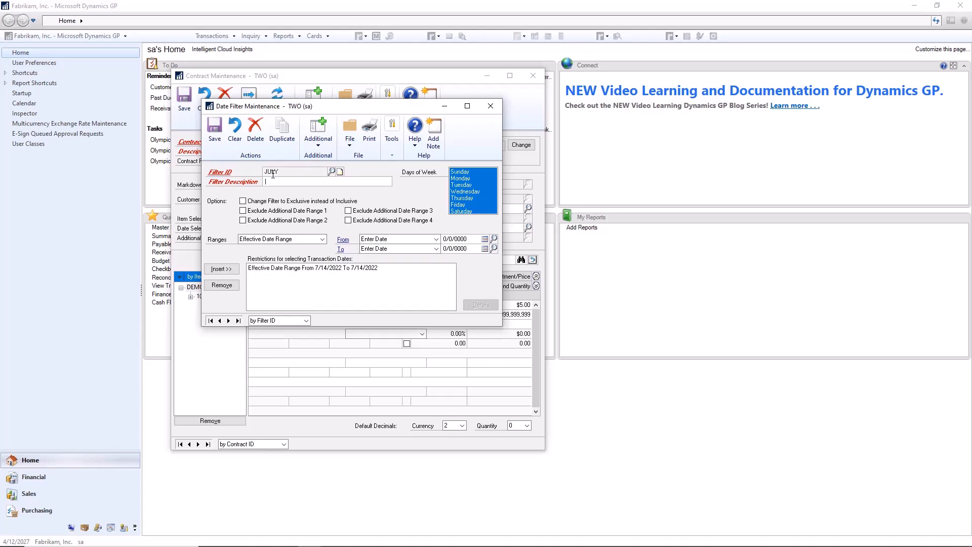
{"action": "left_click", "coordinate": [214, 130]}
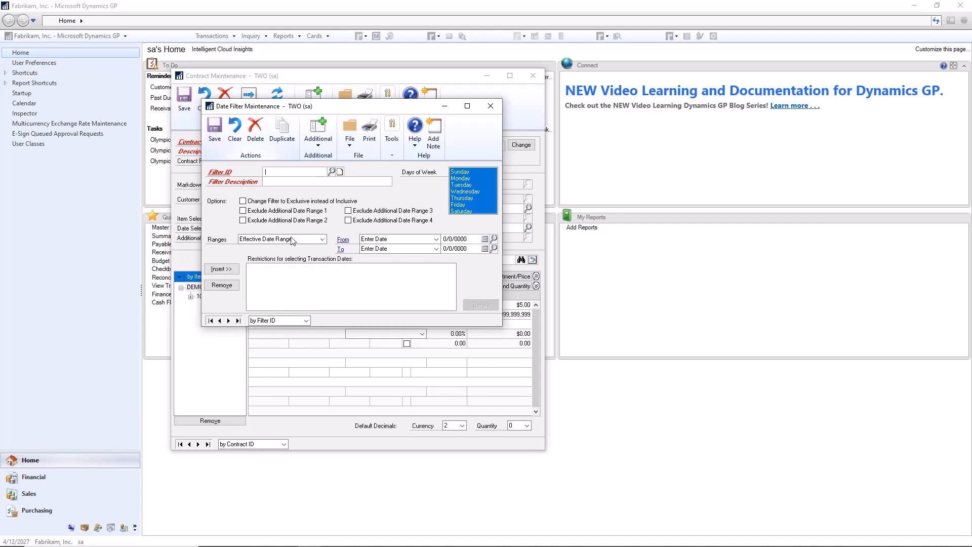
{"action": "left_click", "coordinate": [490, 106]}
{"action": "left_click", "coordinate": [464, 229]}
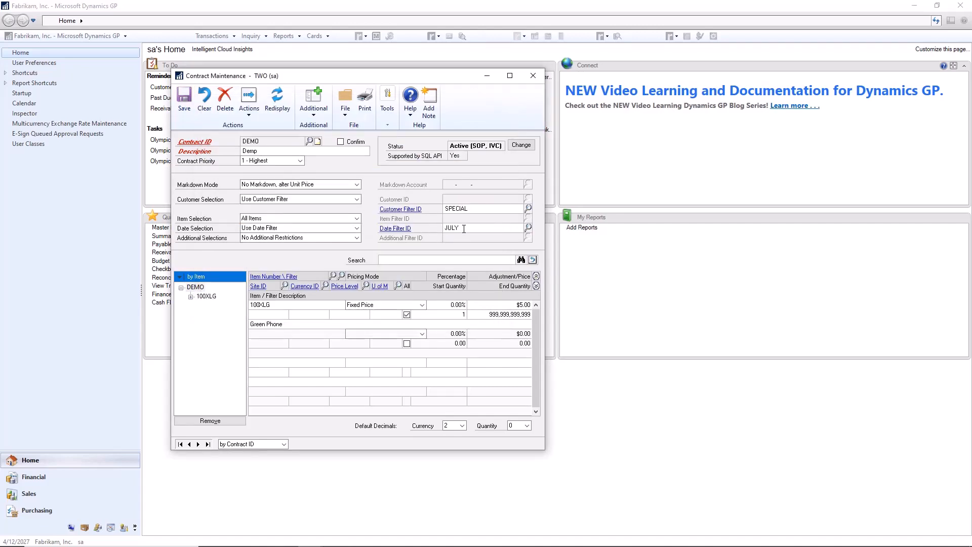
{"action": "key", "text": "Tab"}
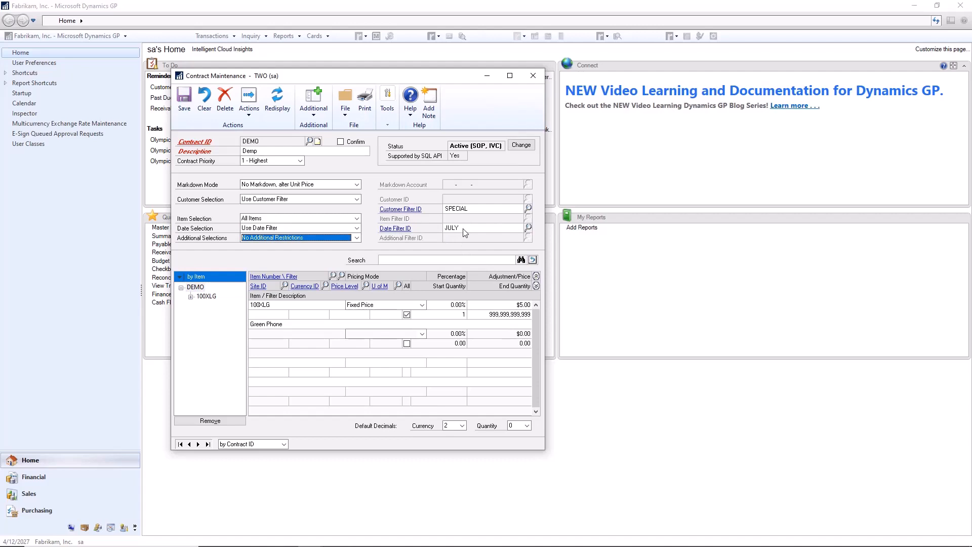
Try Use Additional Filter, review the range types an additional filter offers, and return the selection to No Additional Restrictions.
{"action": "left_click", "coordinate": [356, 238]}
{"action": "left_click", "coordinate": [342, 257]}
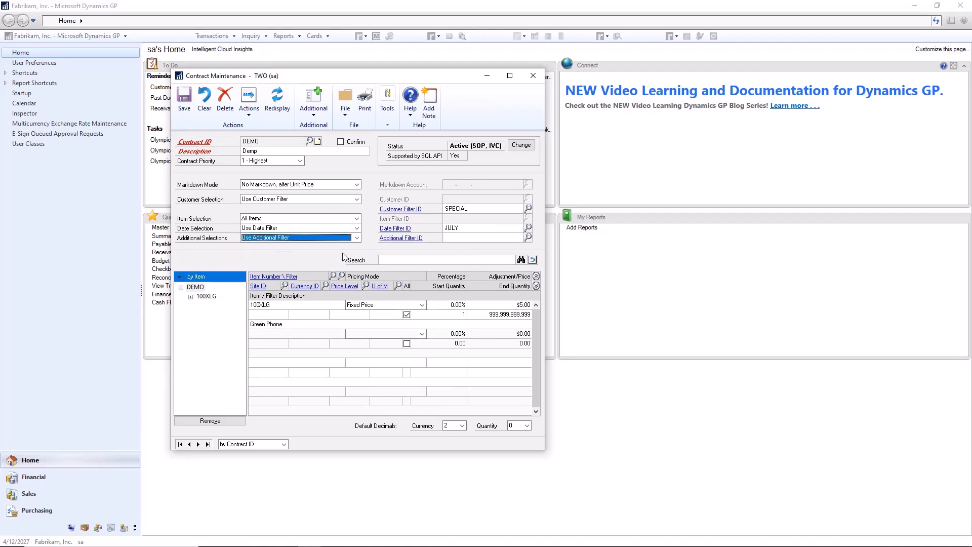
{"action": "left_click", "coordinate": [410, 239]}
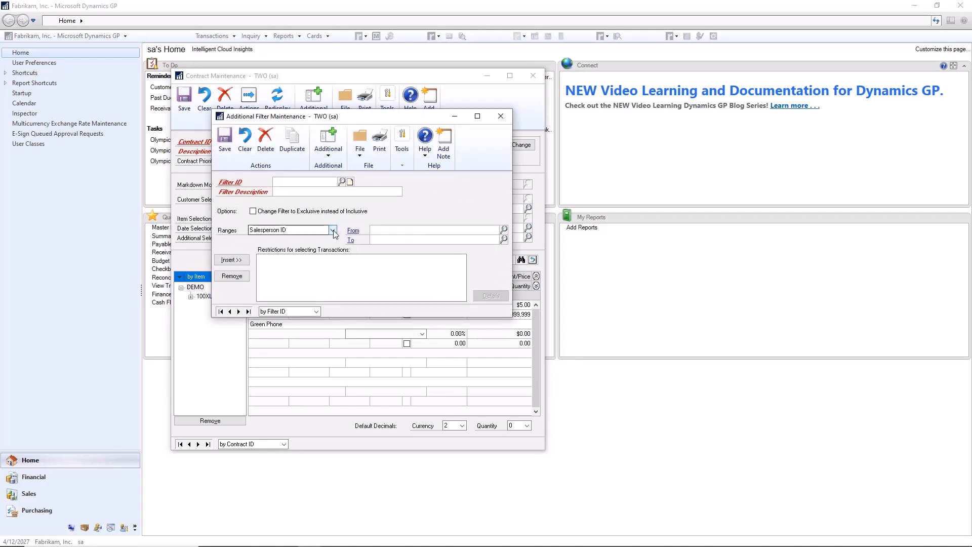
{"action": "left_click", "coordinate": [333, 230]}
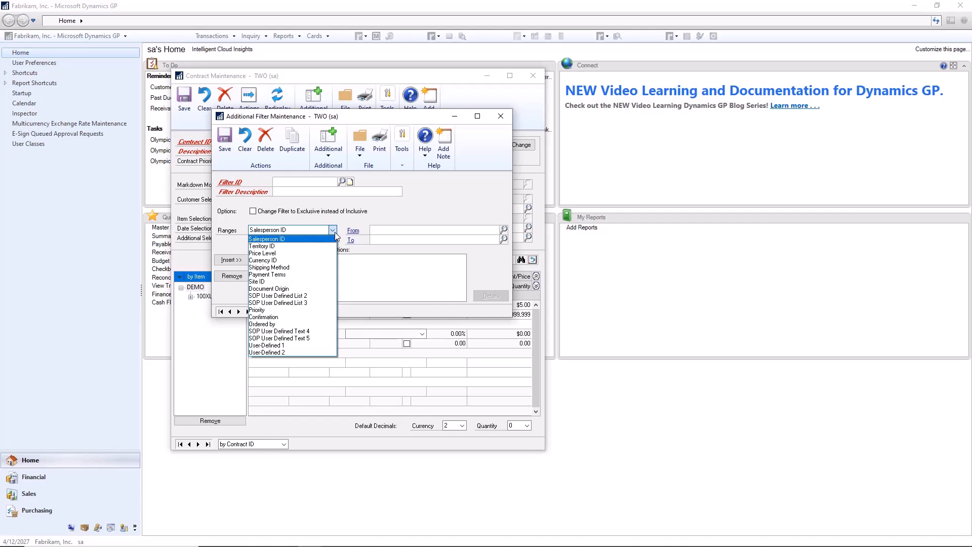
{"action": "left_click", "coordinate": [335, 232]}
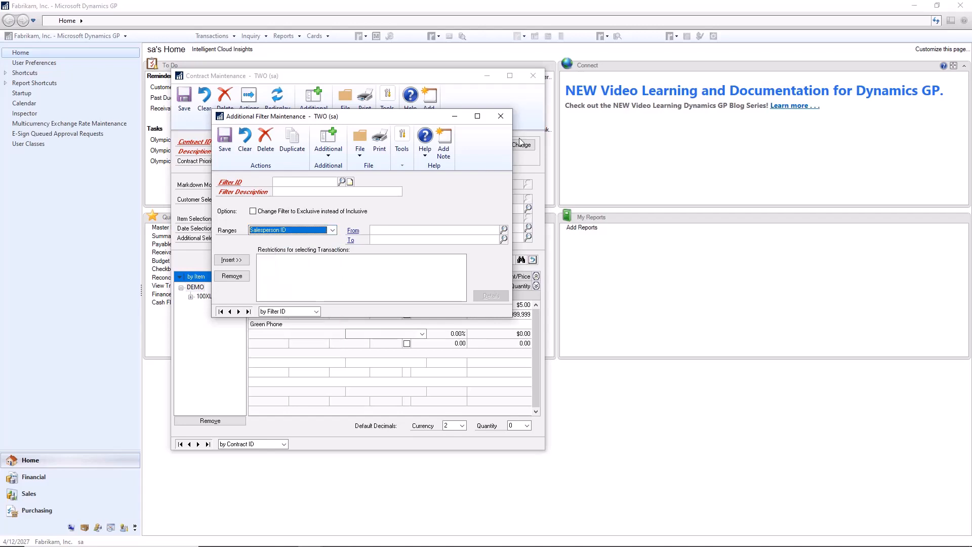
{"action": "left_click", "coordinate": [501, 118]}
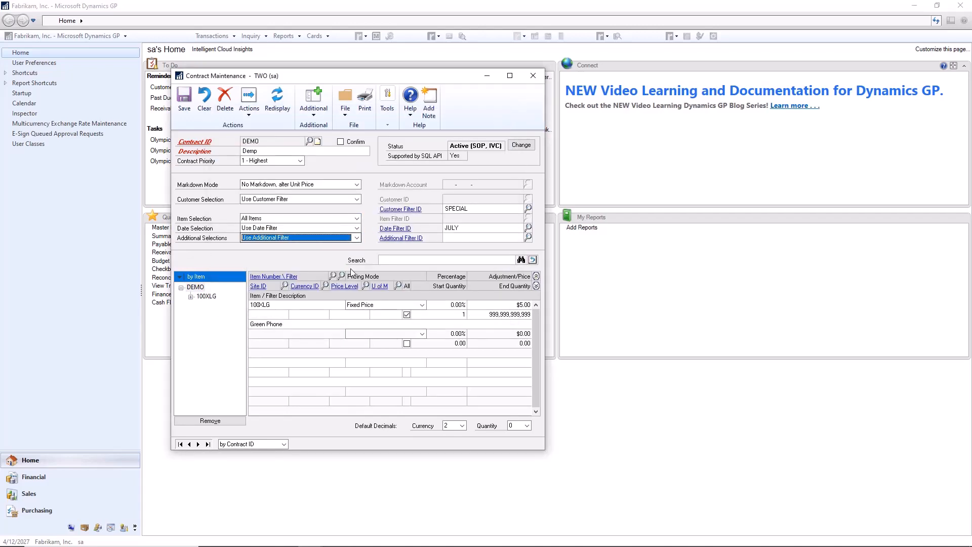
{"action": "left_click", "coordinate": [330, 238]}
{"action": "left_click", "coordinate": [324, 247]}
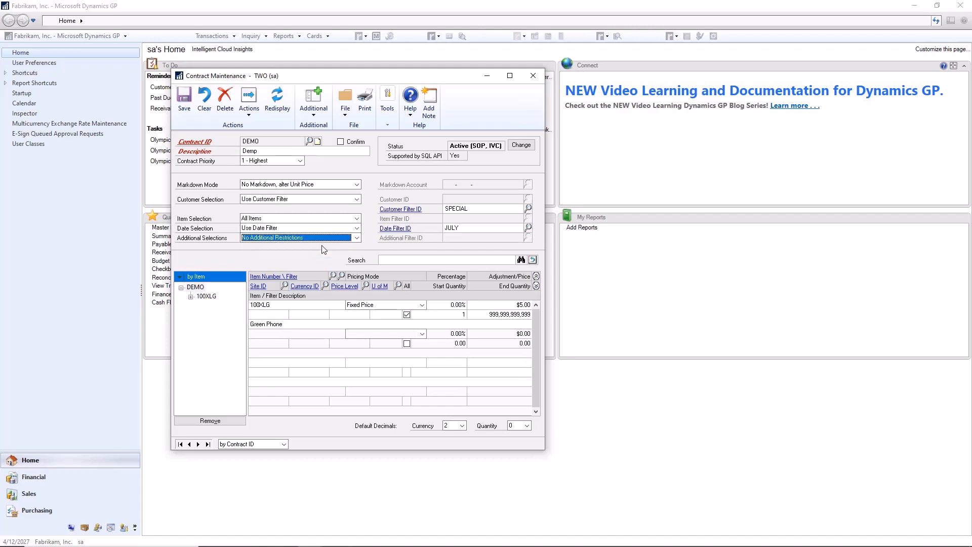
Set the fixed price of item 100XLG to $0.06 and save contract DEMO.
{"action": "left_click", "coordinate": [499, 305]}
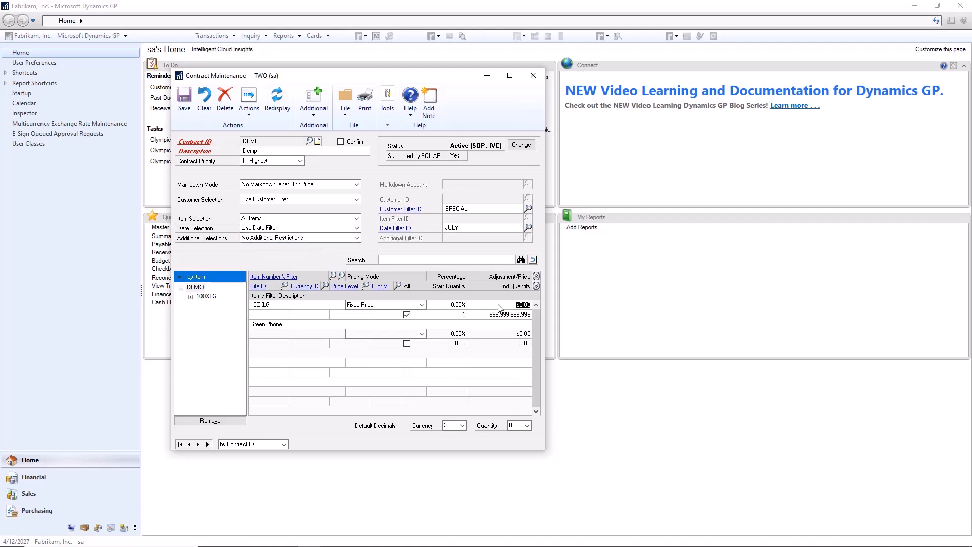
{"action": "type", "text": "0.06"}
{"action": "left_click", "coordinate": [182, 112]}
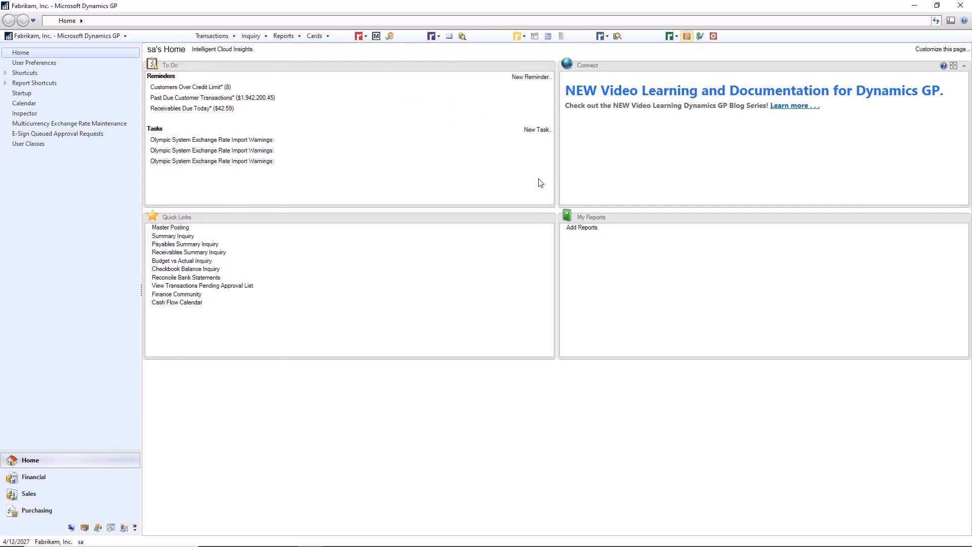
Open Sales Transaction Entry for a new STDINV invoice and set its date to 7/14/2022.
{"action": "left_click", "coordinate": [212, 36]}
{"action": "mouse_move", "coordinate": [227, 62]}
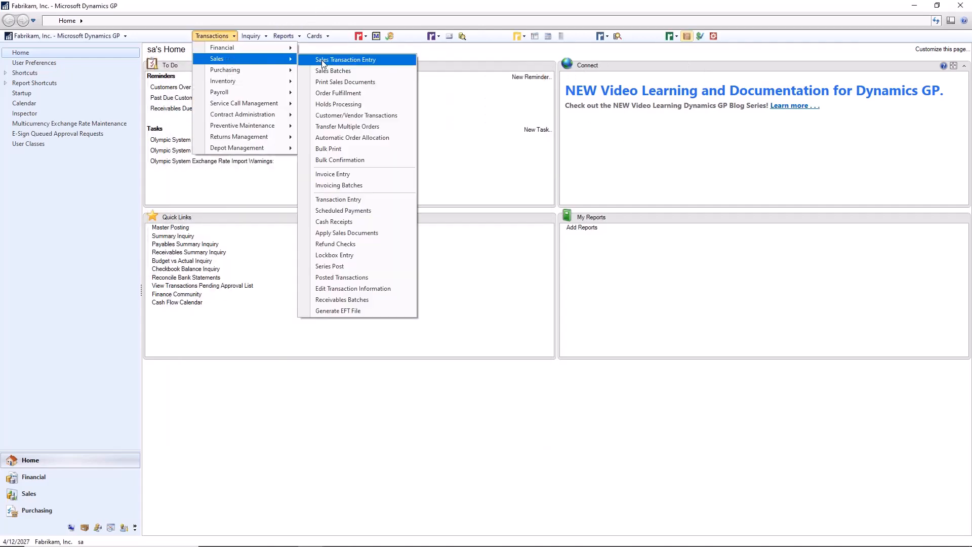
{"action": "left_click", "coordinate": [325, 60]}
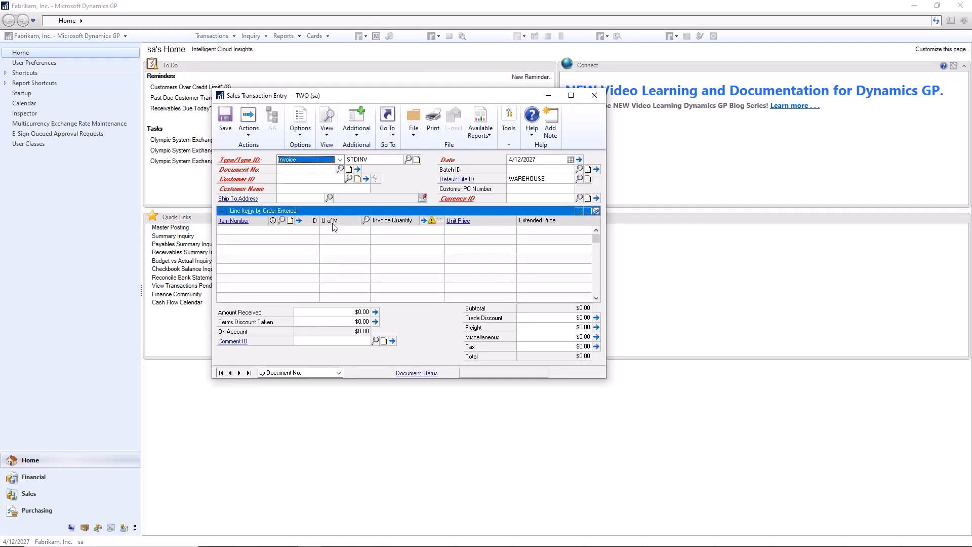
{"action": "left_click", "coordinate": [570, 160]}
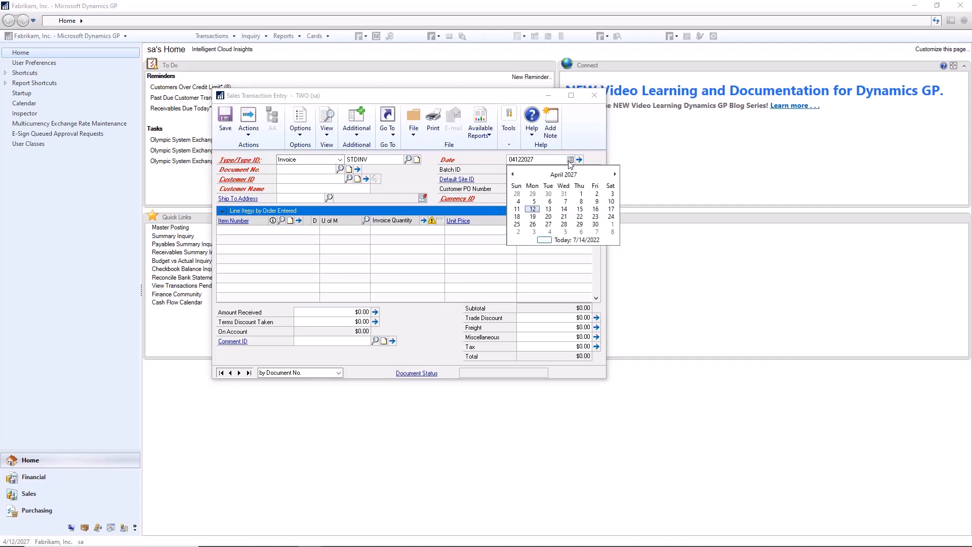
{"action": "left_click", "coordinate": [545, 240]}
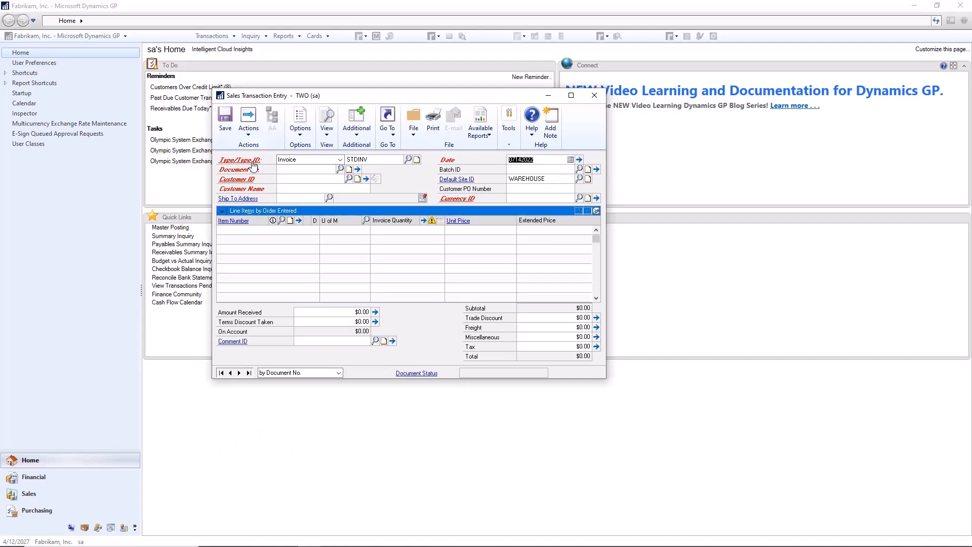
Set the invoice's customer to Coho Wintery and add one unit of item 100XLG, found by searching for GREEN.
{"action": "key", "text": "Tab"}
{"action": "left_click", "coordinate": [294, 178]}
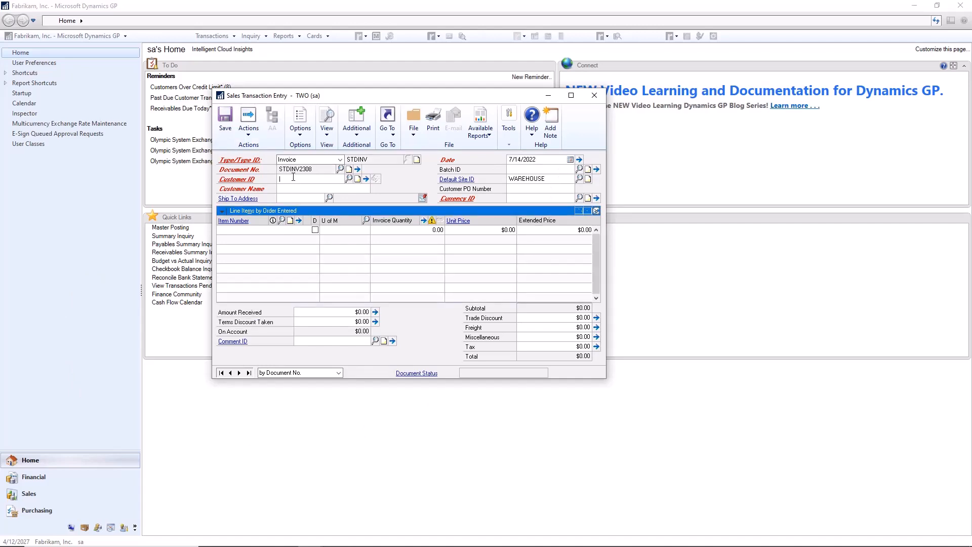
{"action": "type", "text": "COHO"}
{"action": "key", "text": "Tab"}
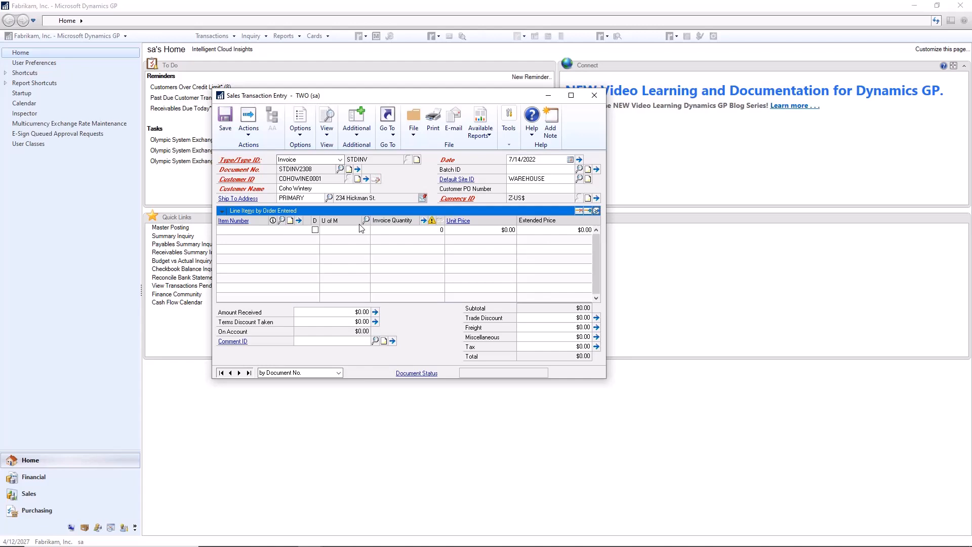
{"action": "type", "text": "GREEN"}
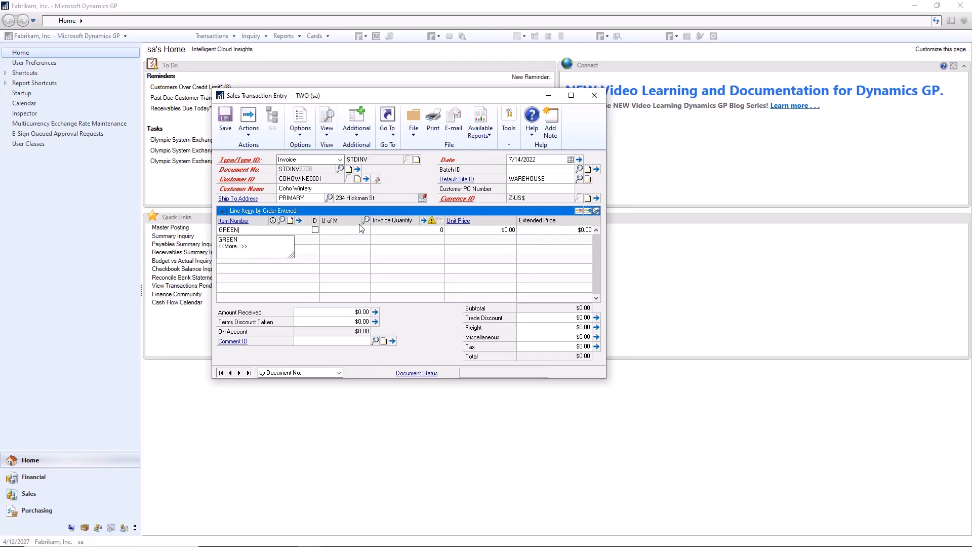
{"action": "key", "text": "Tab"}
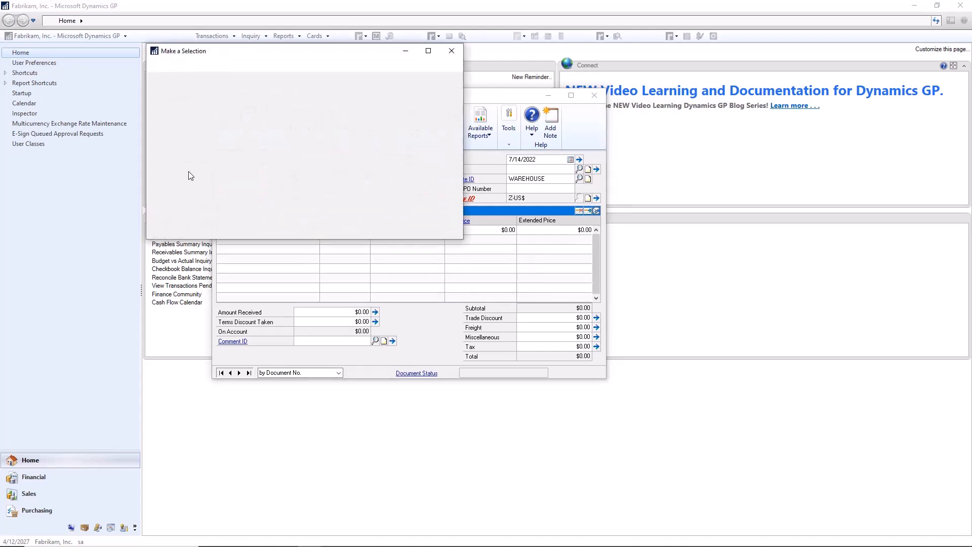
{"action": "double_click", "coordinate": [185, 158]}
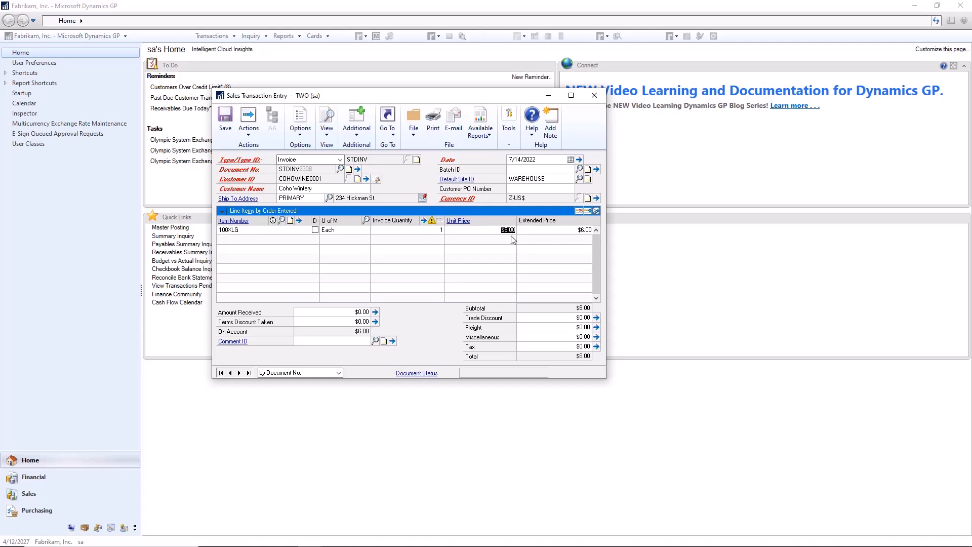
Review the Price Check for the 100XLG line to see which contract supplies its price, and close it.
{"action": "left_click", "coordinate": [358, 124]}
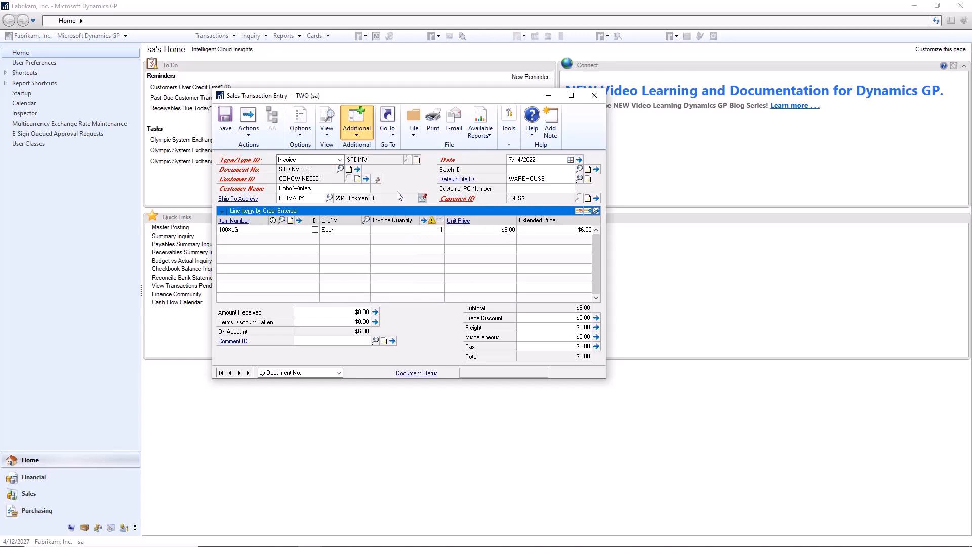
{"action": "left_click", "coordinate": [400, 192]}
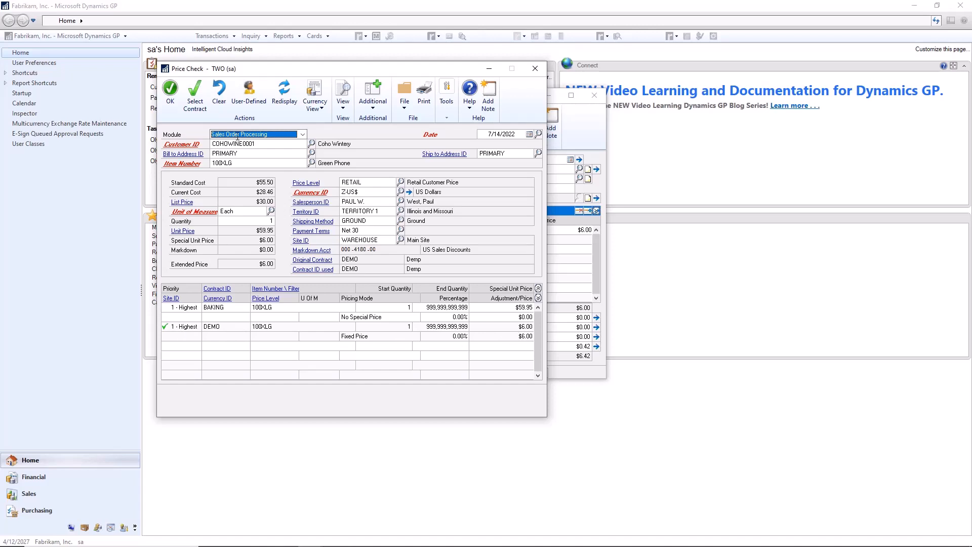
{"action": "left_click", "coordinate": [536, 69]}
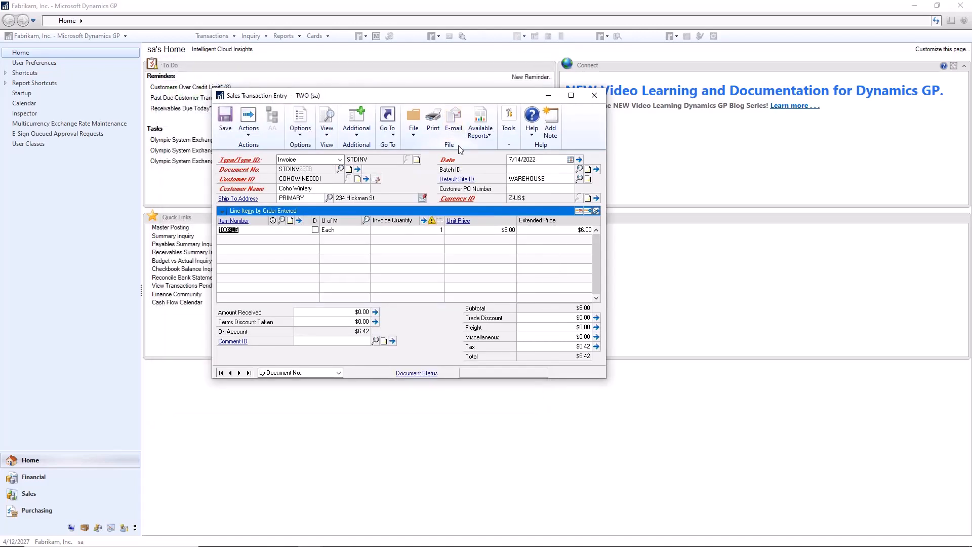